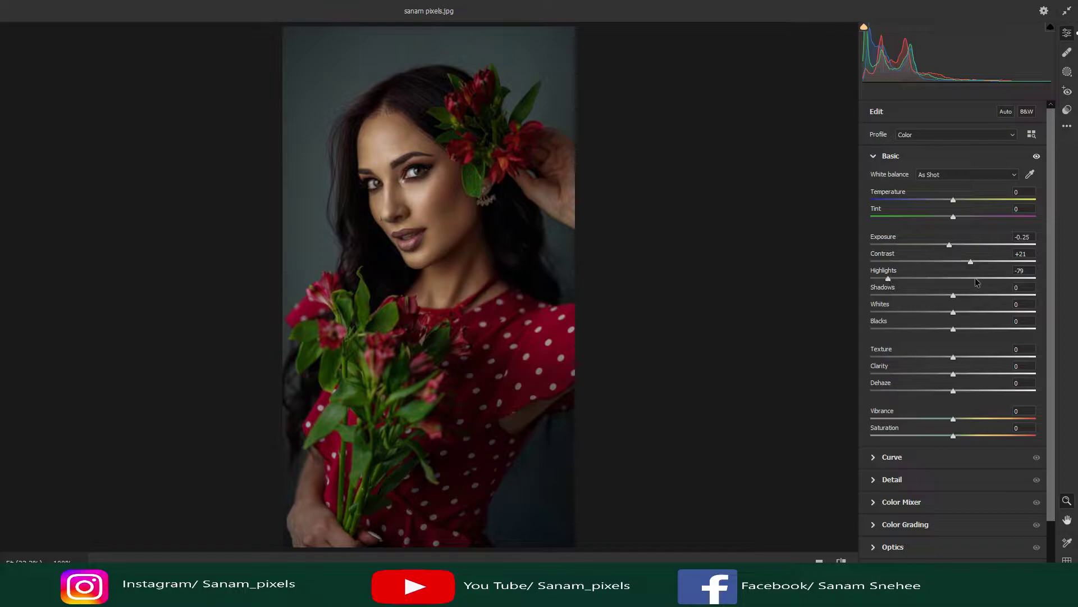
Set Whites to +46 and the parametric curve to Highlights -3, Lights +2, Darks -5 and Shadows +3
drag(953, 312, 993, 314)
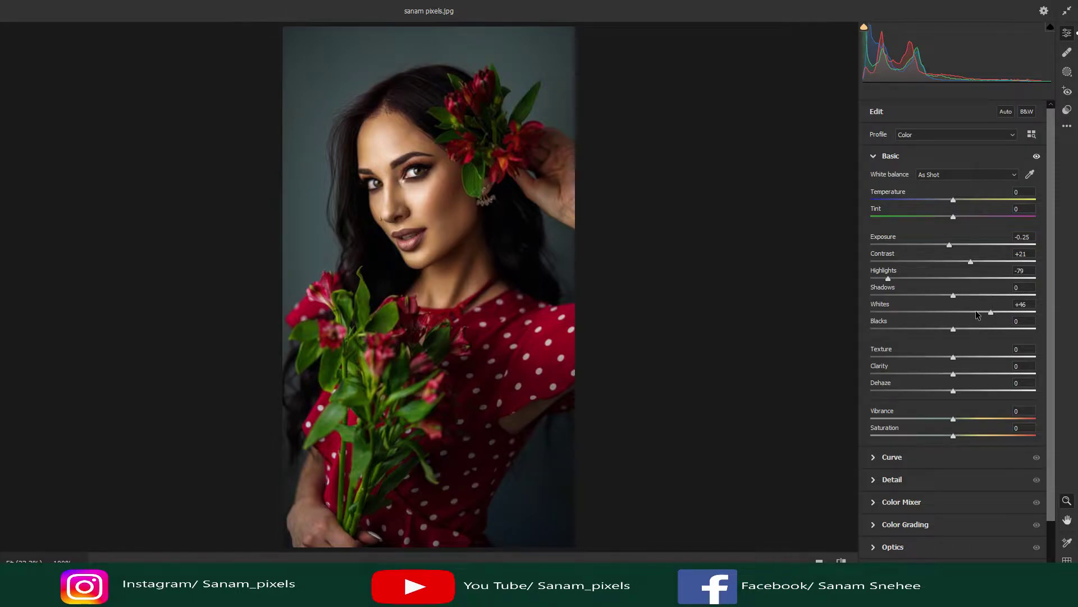
scroll(972, 308, down, 2)
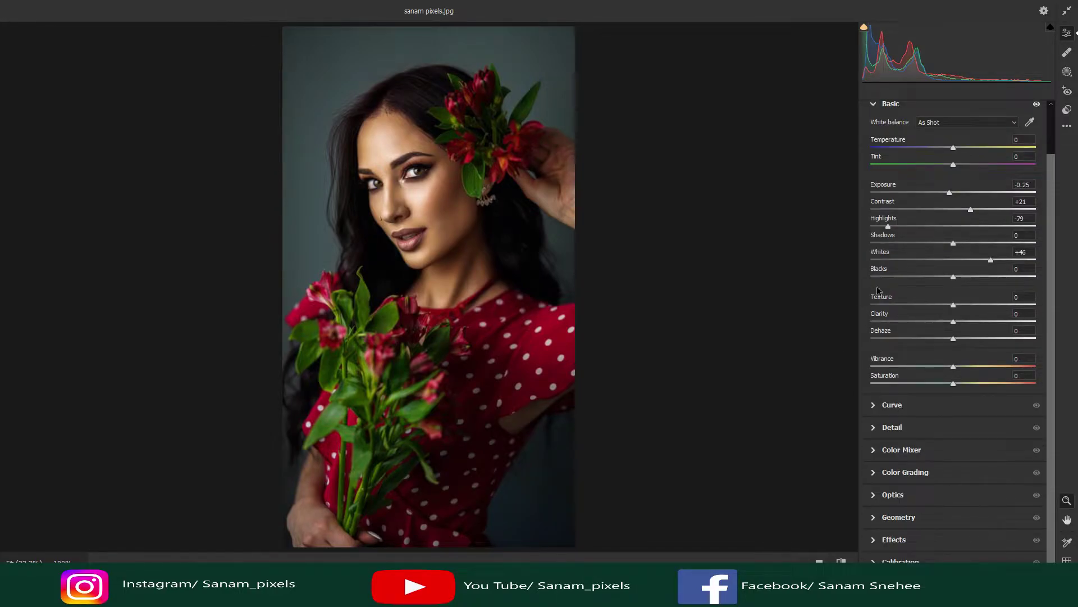
click(928, 406)
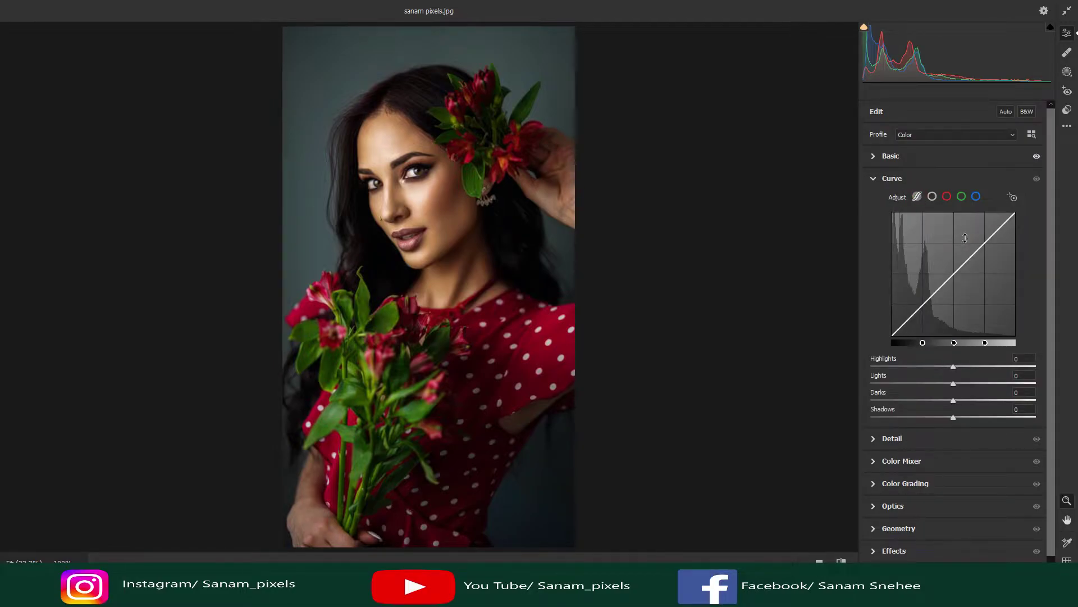
click(954, 367)
drag(953, 368, 955, 387)
drag(953, 400, 956, 418)
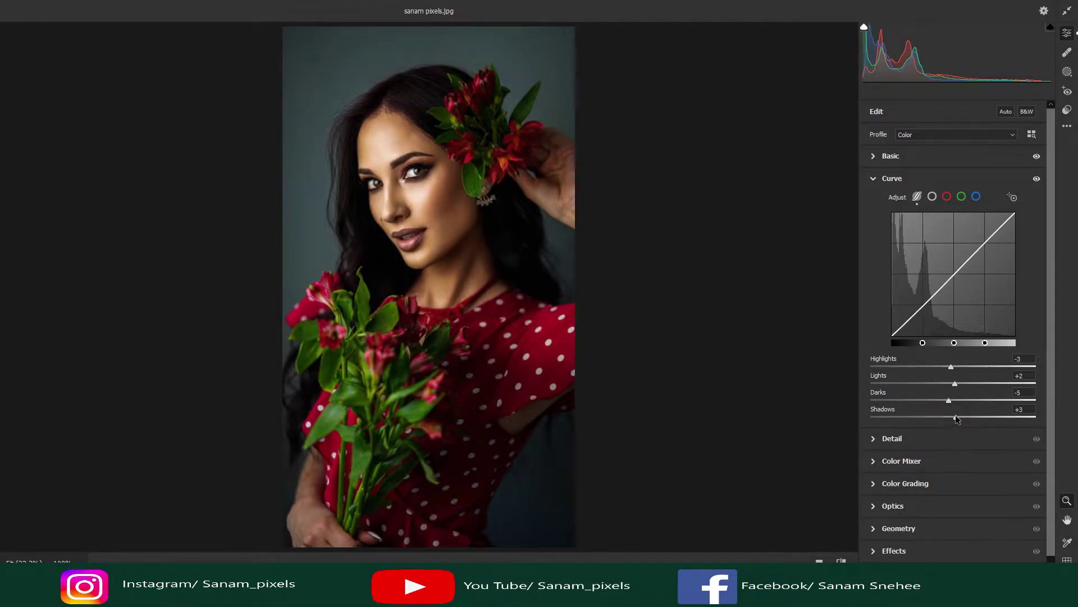
Add highlight, midtone and shadow points to the RGB point curve at inputs of about 193, 128 and 64
click(932, 196)
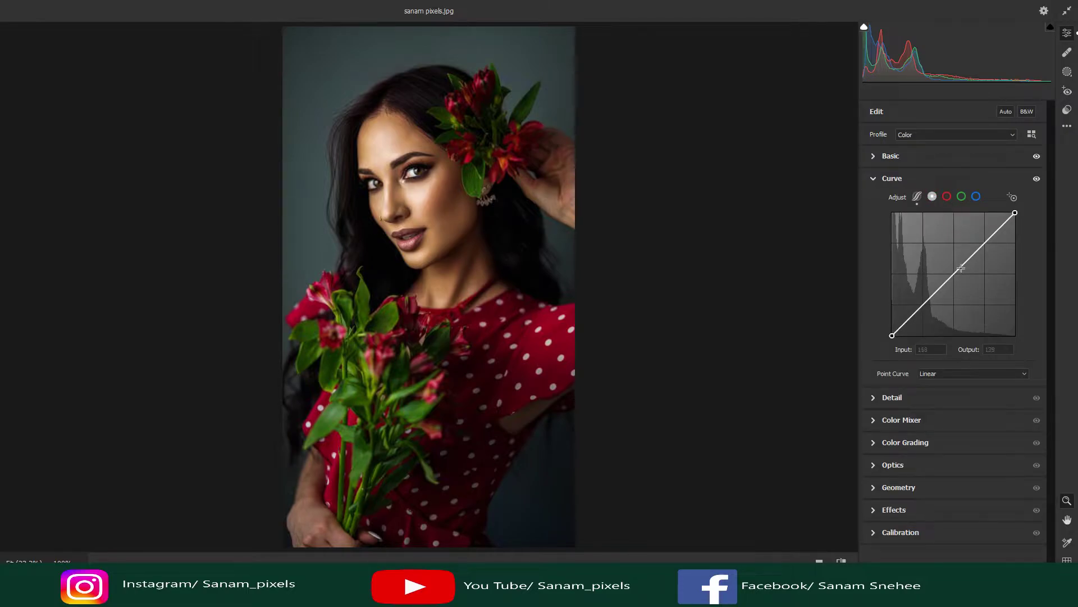
click(986, 244)
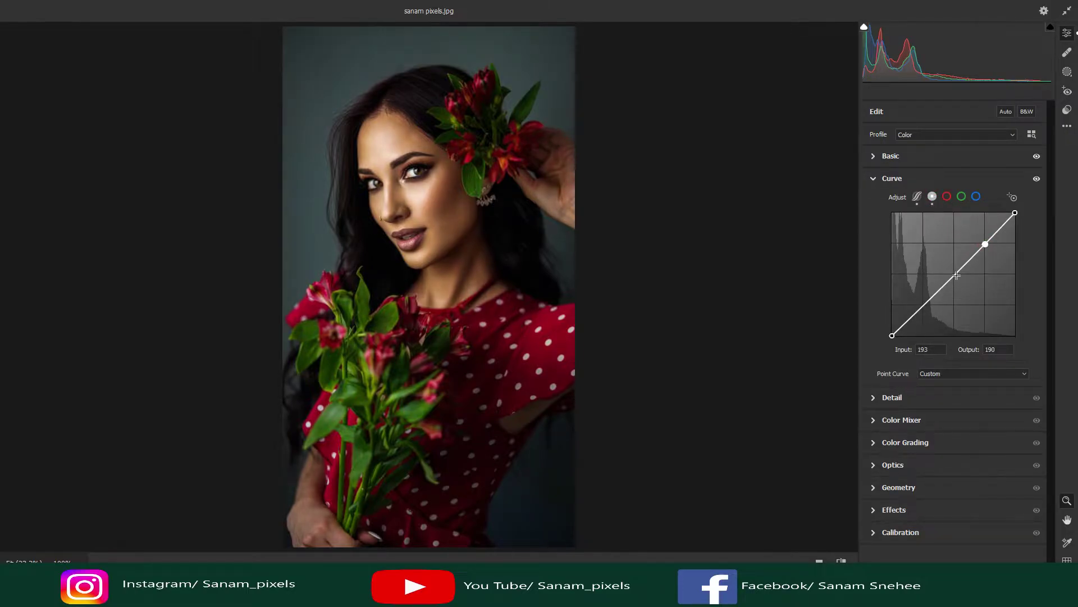
click(954, 275)
click(924, 306)
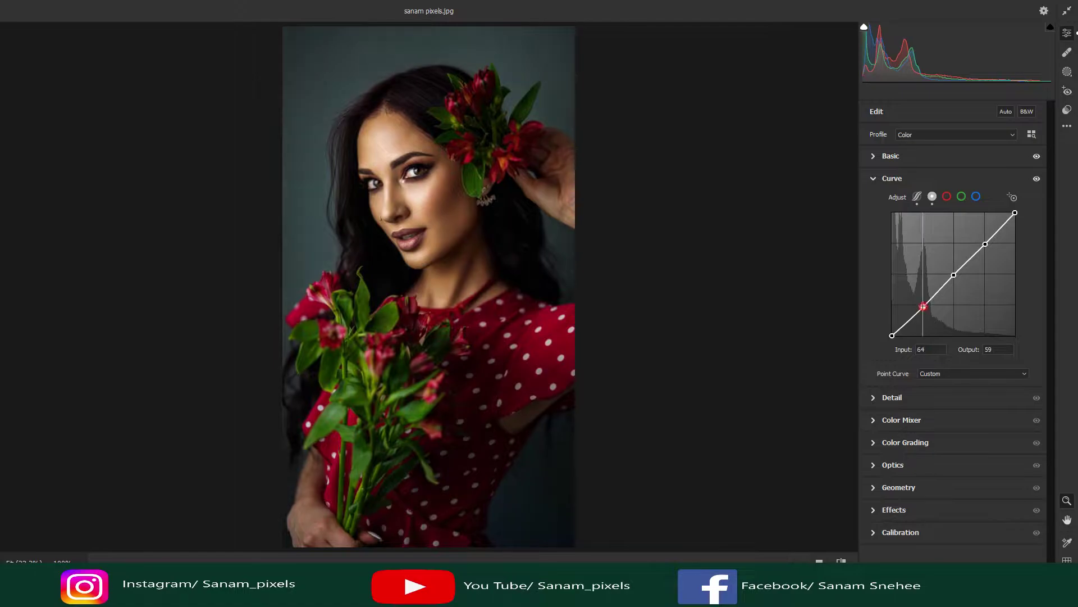
Set the highlight point of the RGB point curve to Input 185 and Output 196
drag(985, 244, 986, 248)
drag(1005, 347, 979, 352)
text(196)
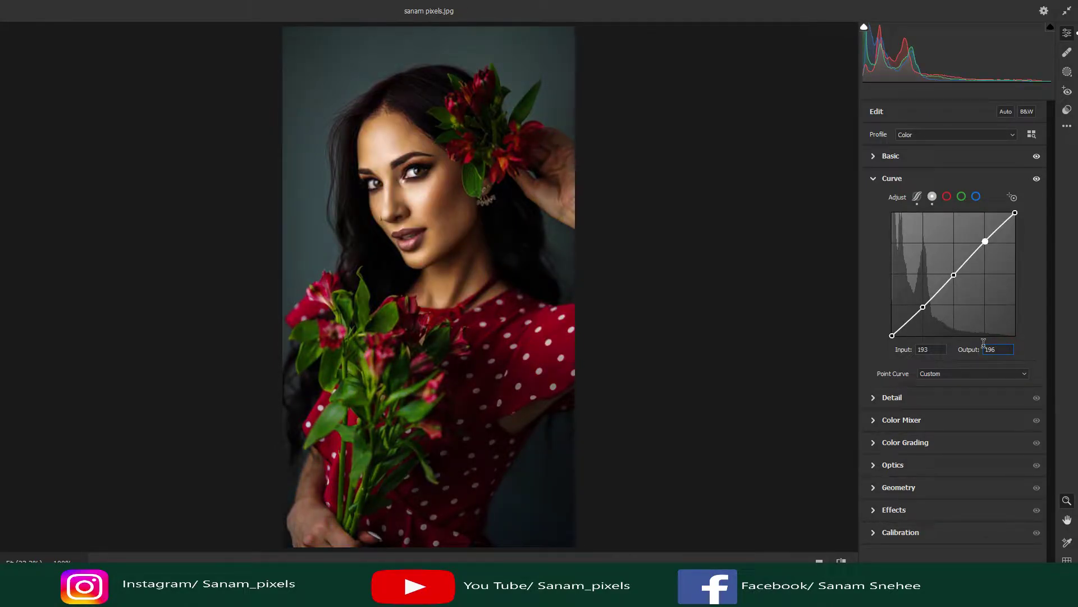
click(938, 351)
text(185)
Set the midtone point of the RGB point curve to Input 113 and Output 106
click(953, 274)
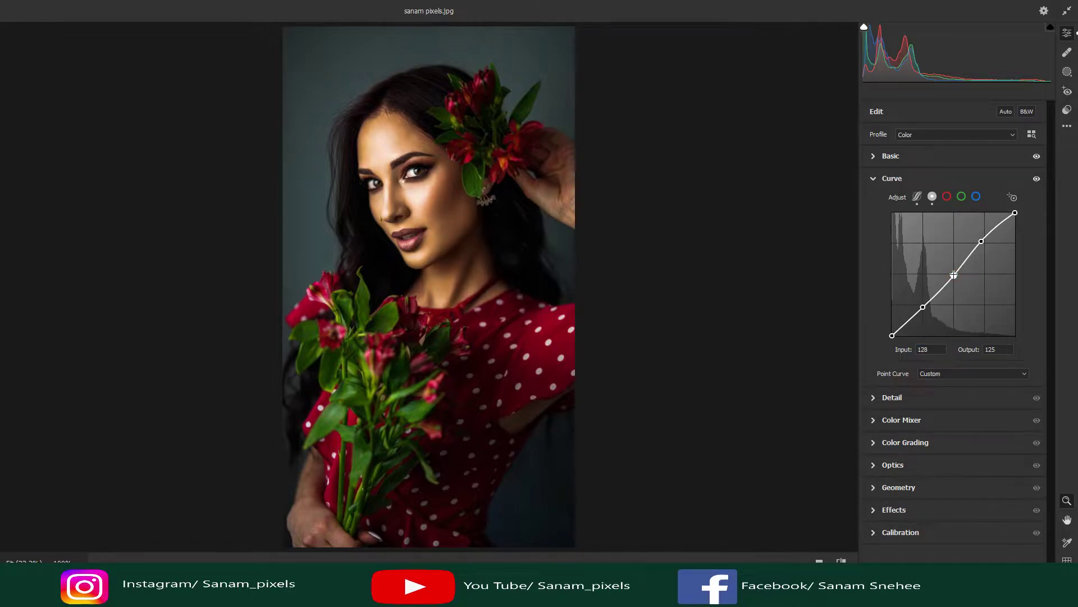
double_click(995, 349)
text(106)
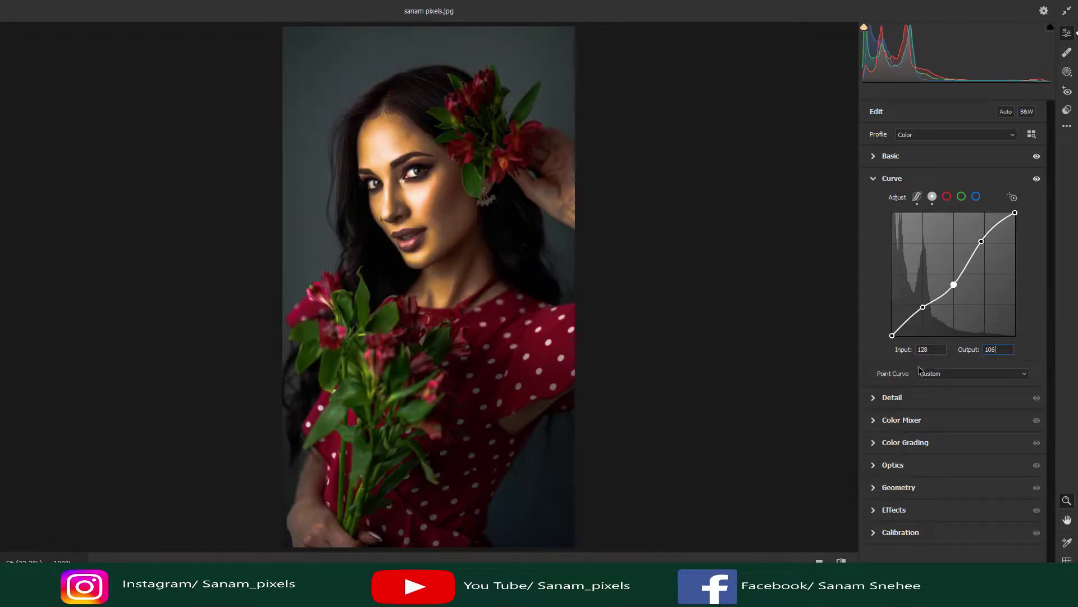
double_click(939, 349)
text(11)
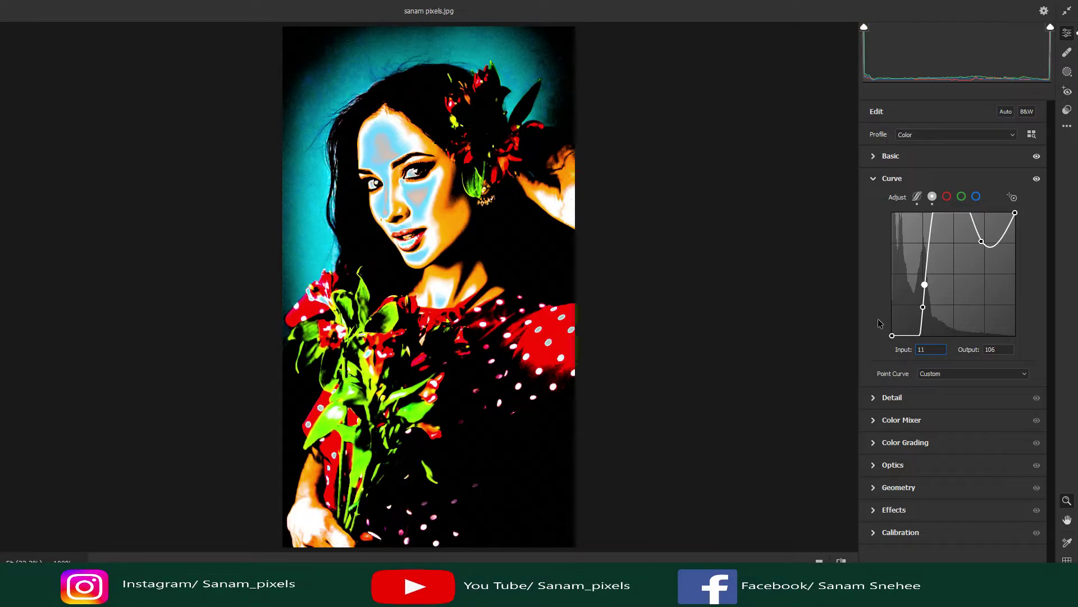
text(3)
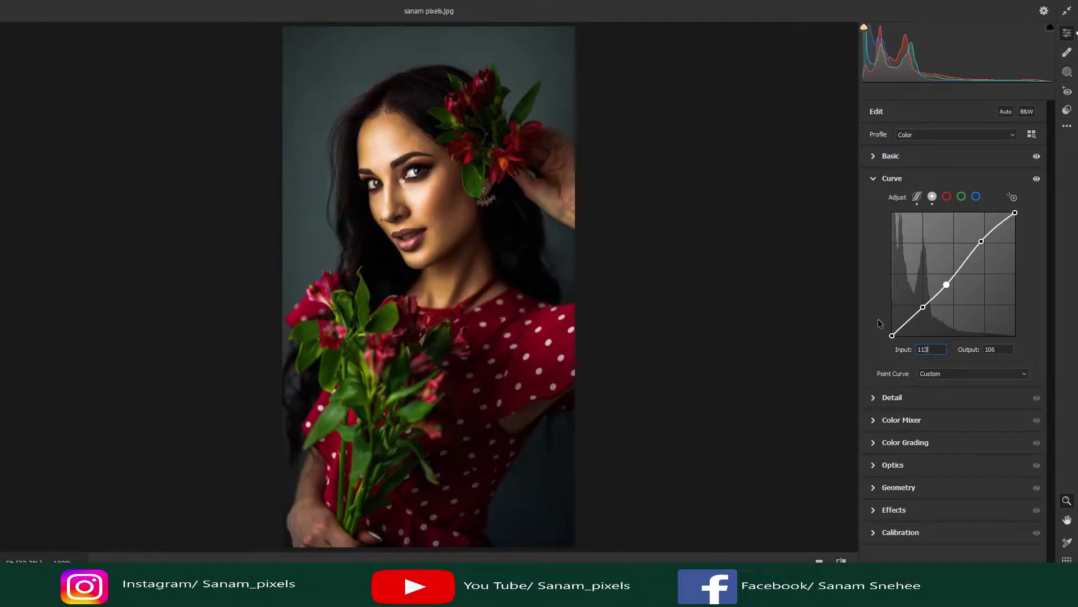
Set the shadow point of the RGB point curve to Input 41 and Output 33
click(923, 307)
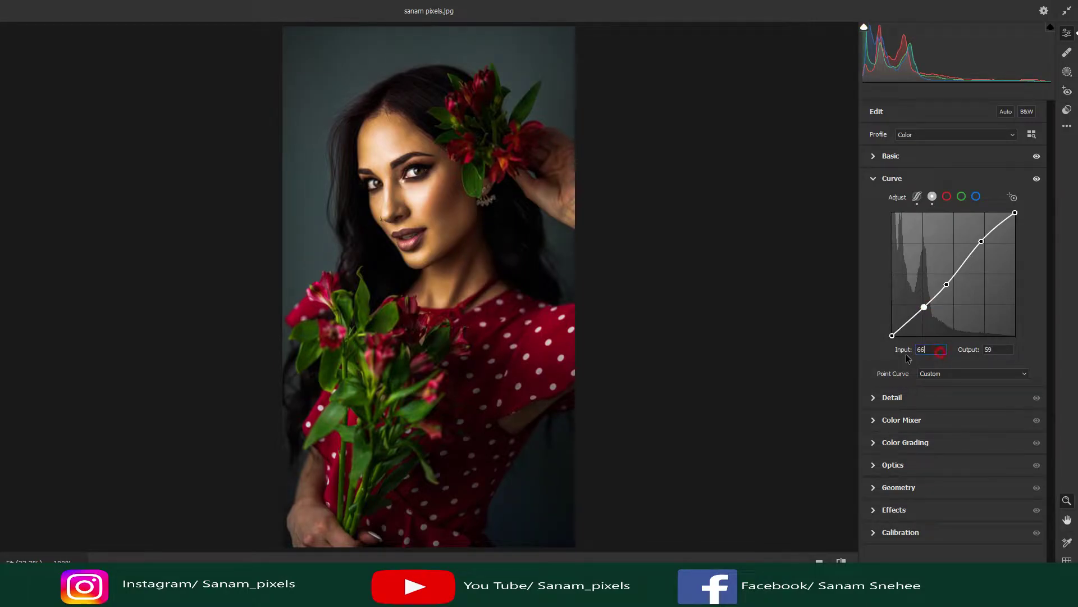
text(41)
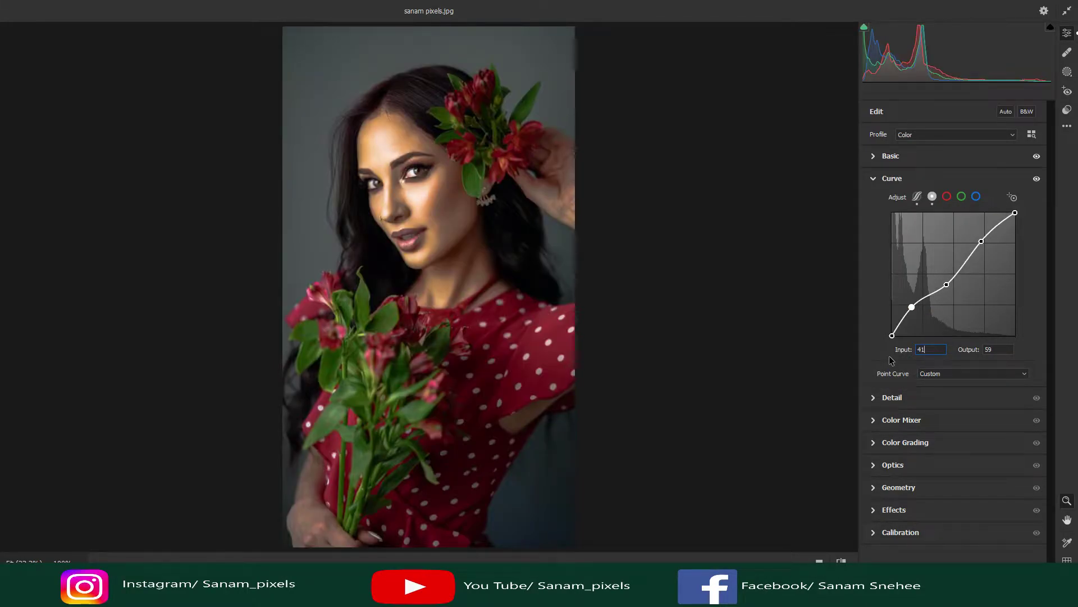
key(Tab)
text(33)
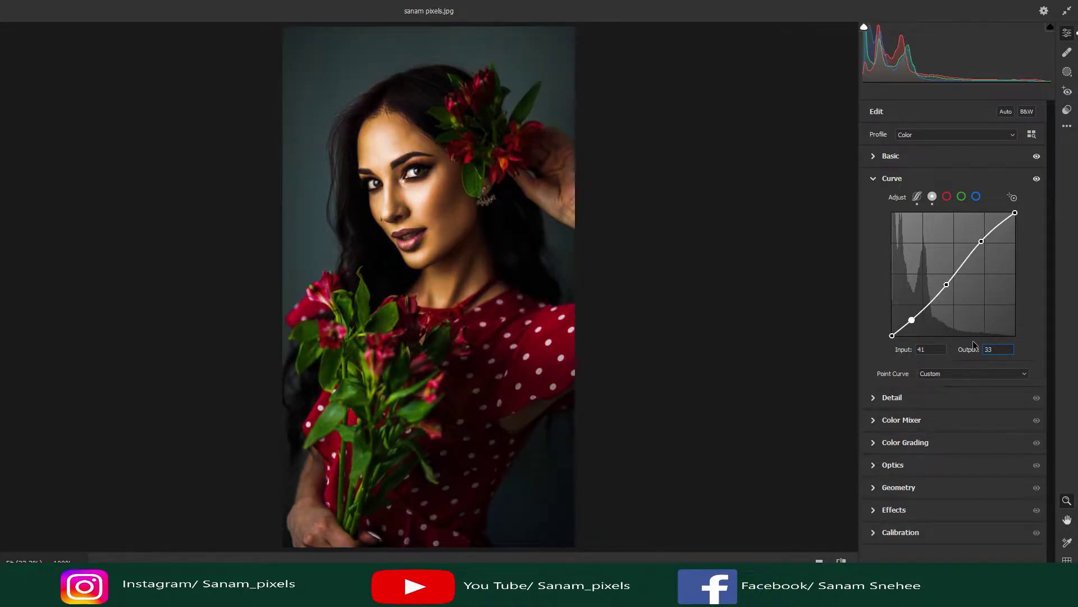
Lift the black endpoint of the RGB point curve to Output 8
click(947, 197)
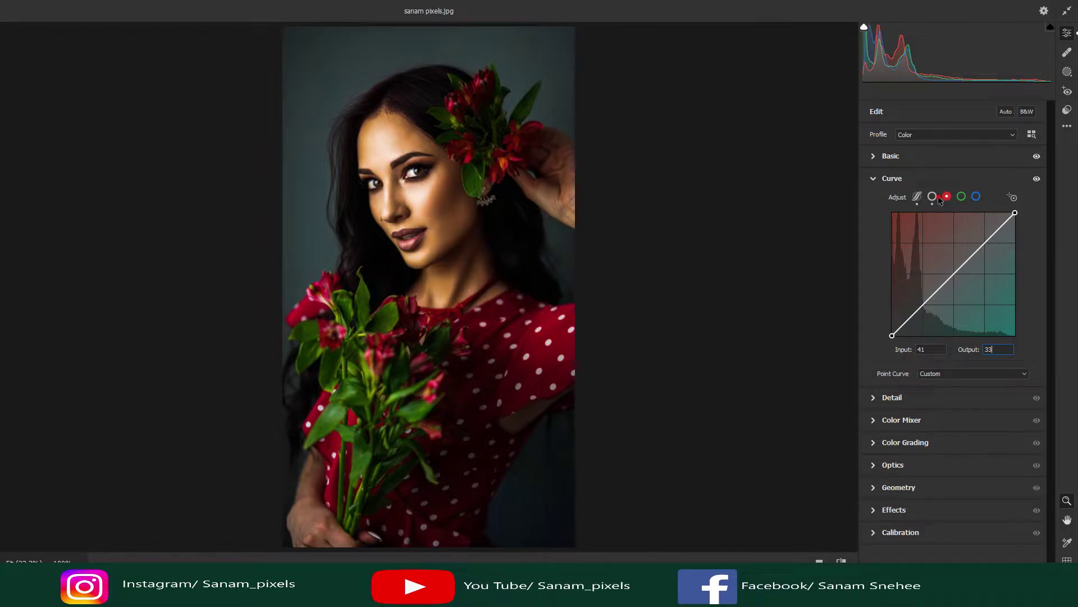
click(932, 196)
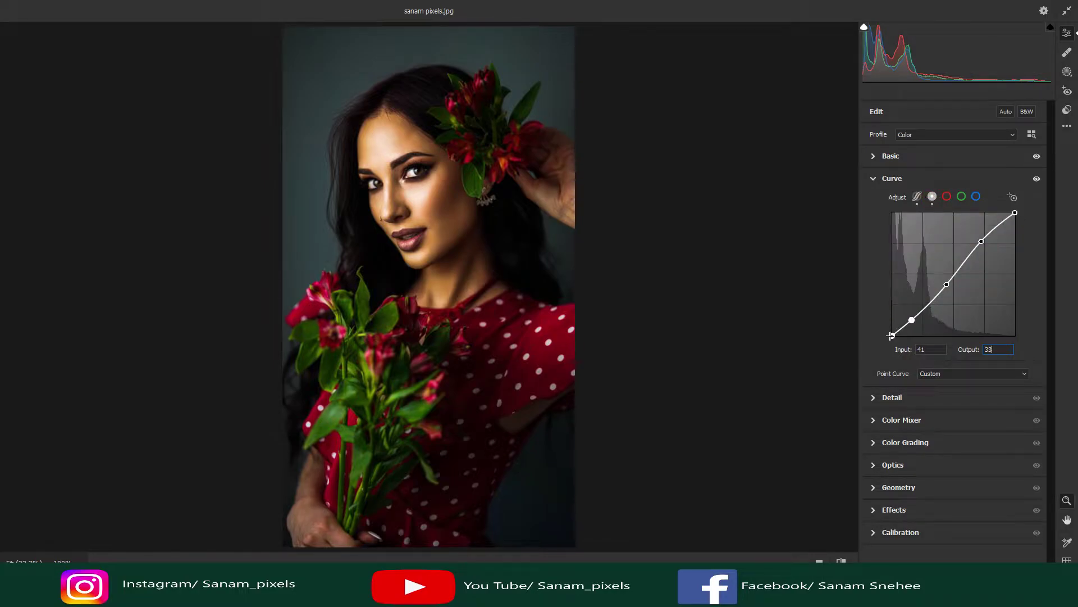
click(892, 335)
click(1000, 350)
text(8)
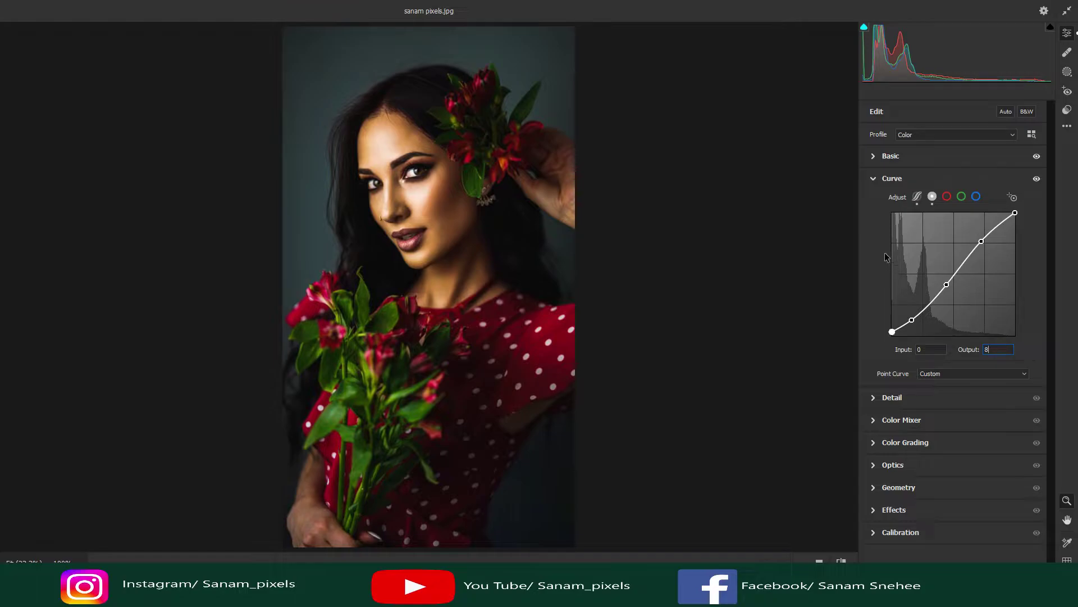
On the red channel curve, pull both endpoints slightly inward and set a midtone point to Input 128 and Output 118
click(947, 197)
drag(1015, 213, 1014, 214)
drag(892, 335, 894, 336)
drag(955, 277, 954, 275)
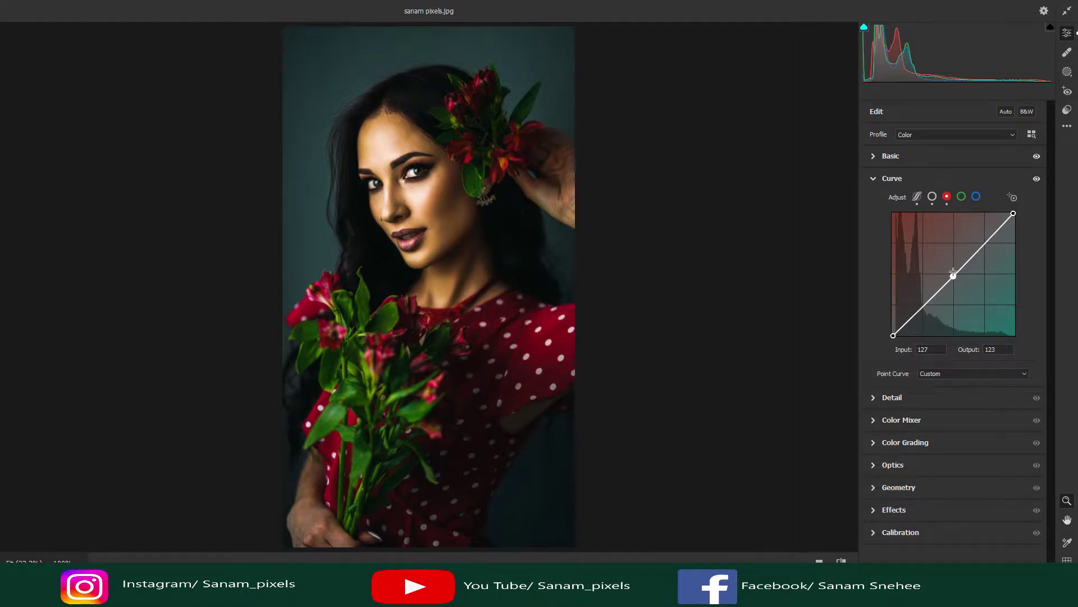
double_click(992, 349)
text(118)
key(shift+Tab)
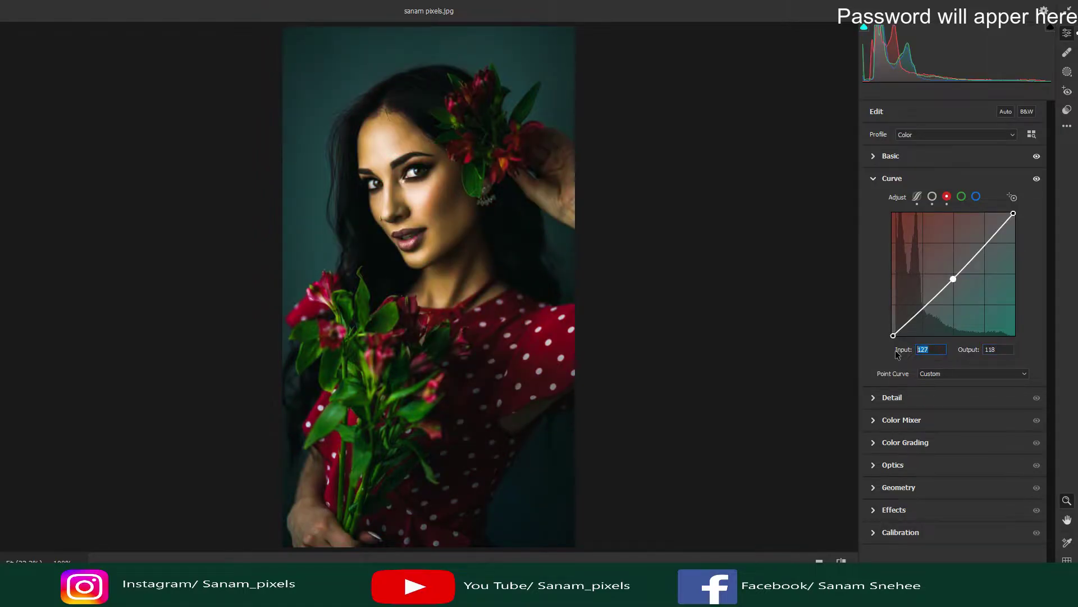
text(128)
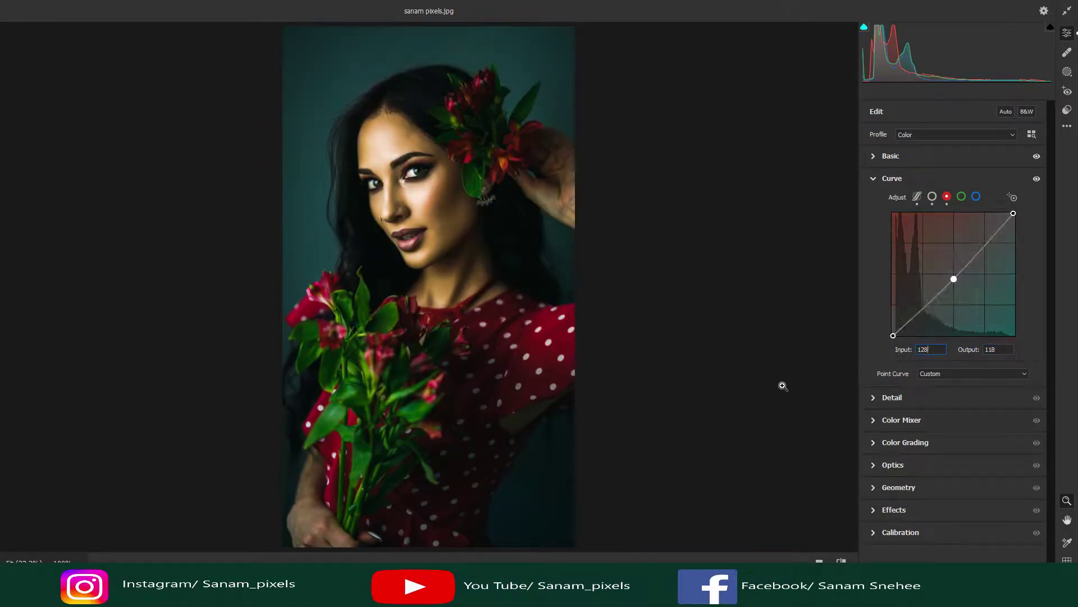
On the green channel curve, add shadow and midtone points and set the midtone point's Output to 128
click(961, 196)
click(1015, 213)
drag(922, 305, 923, 305)
click(955, 275)
double_click(1005, 348)
text(128)
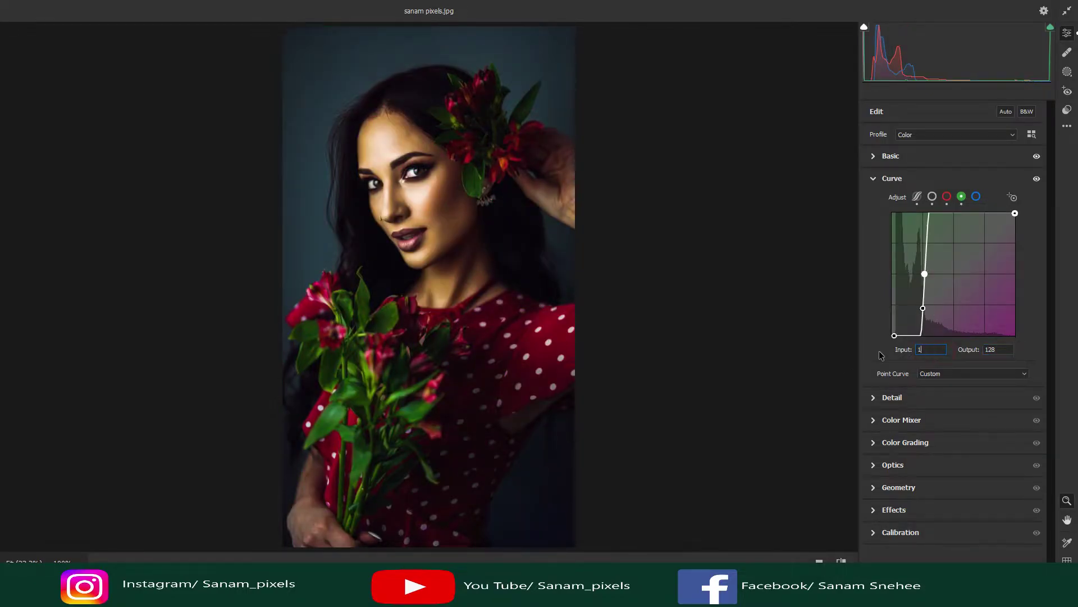
Set the green curve's shadow point to Input 30, Output 36 and its black endpoint to Input 0, Output 9
click(923, 307)
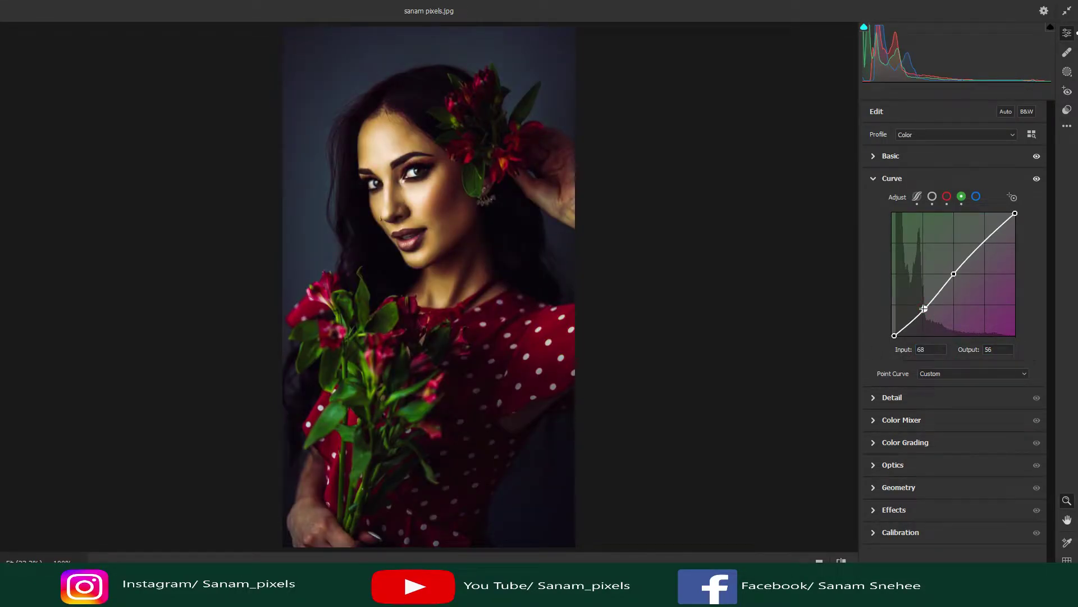
double_click(935, 349)
text(30)
key(Tab)
text(36)
click(893, 335)
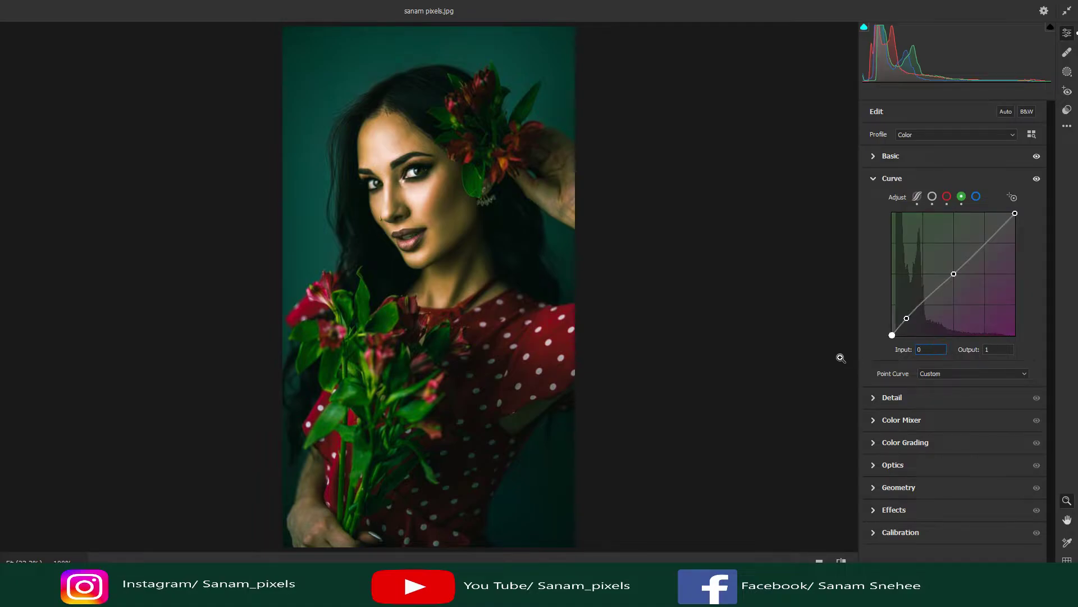
key(Tab)
text(9)
On the blue channel curve, adjust the endpoints and set a midtone point to Input 104 and Output 97
click(977, 196)
click(1015, 214)
click(893, 333)
click(954, 275)
click(936, 349)
key(BackSpace)
key(BackSpace)
key(BackSpace)
text(104)
key(Tab)
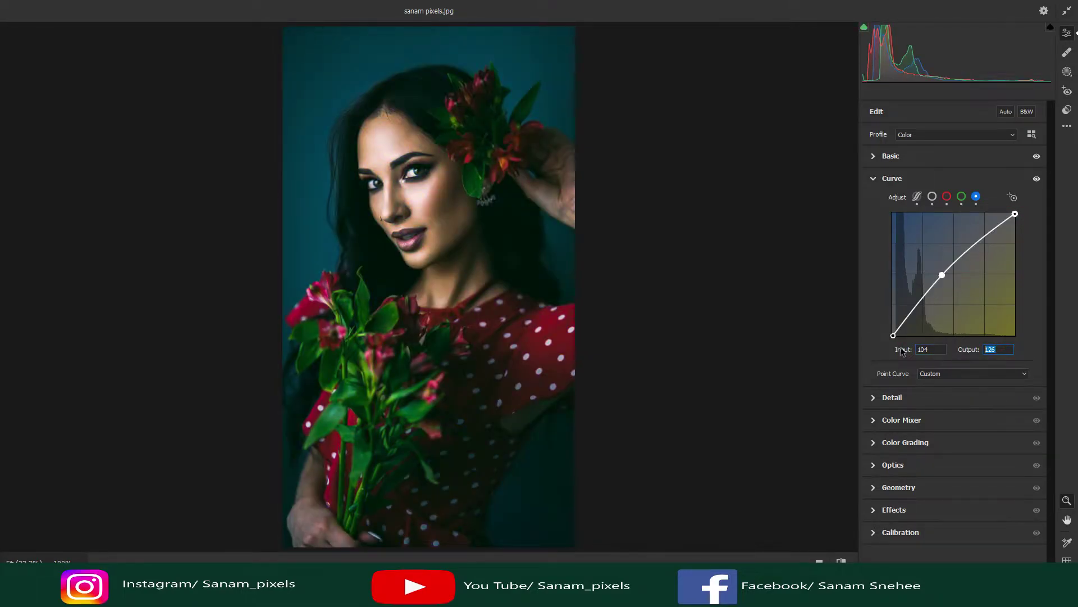
text(97)
Set the black endpoint of the blue channel curve to Input 1 and Output 7
click(893, 335)
click(934, 349)
key(BackSpace)
text(1)
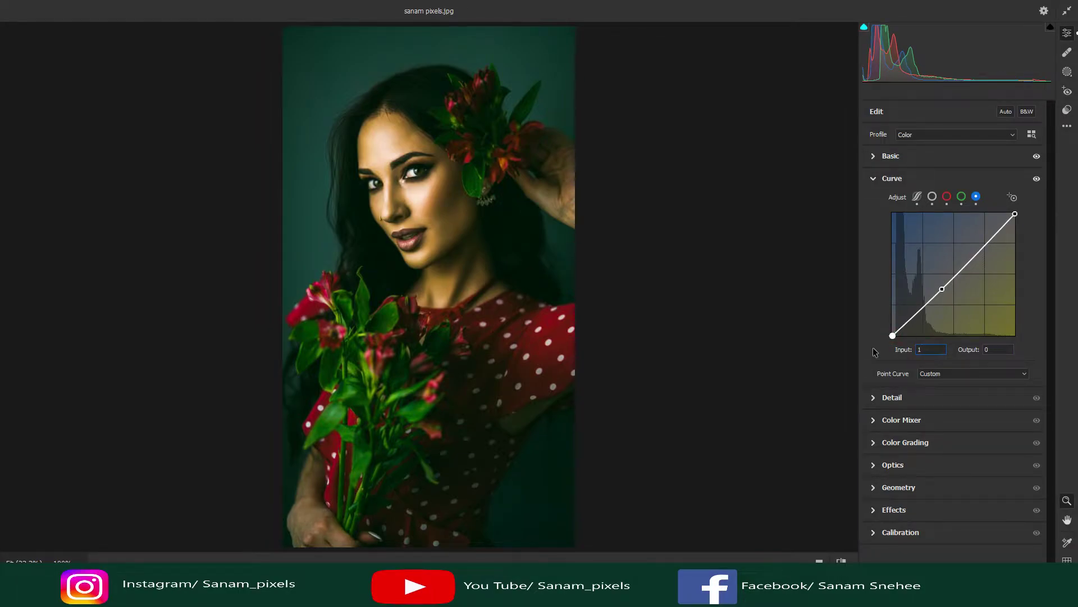
key(Tab)
text(7)
In the Color Mixer, set the reds' Hue to -31 and raise their Saturation
click(874, 398)
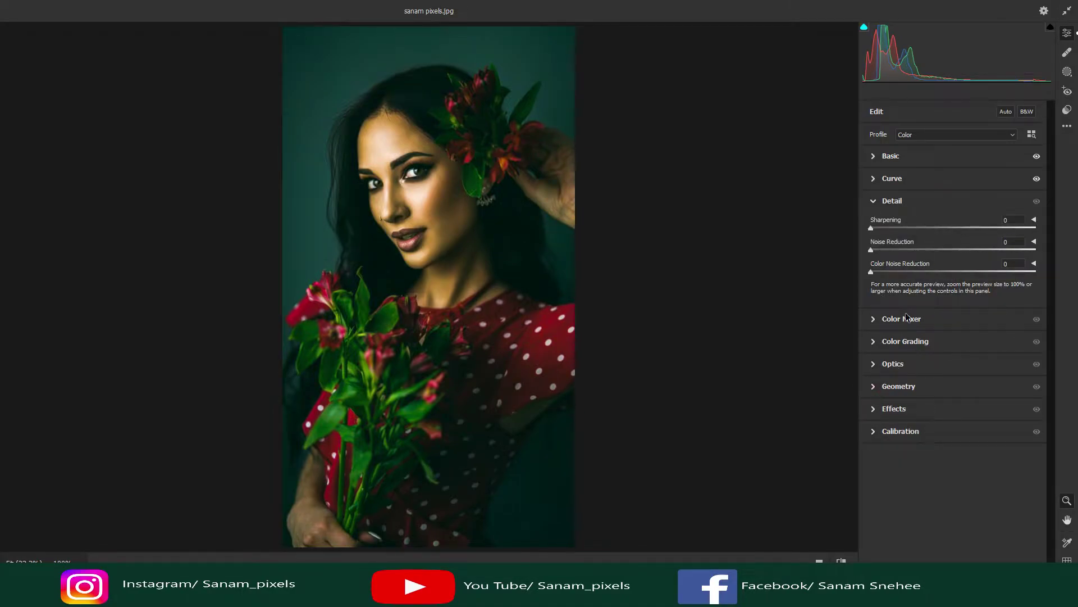
click(899, 319)
click(896, 259)
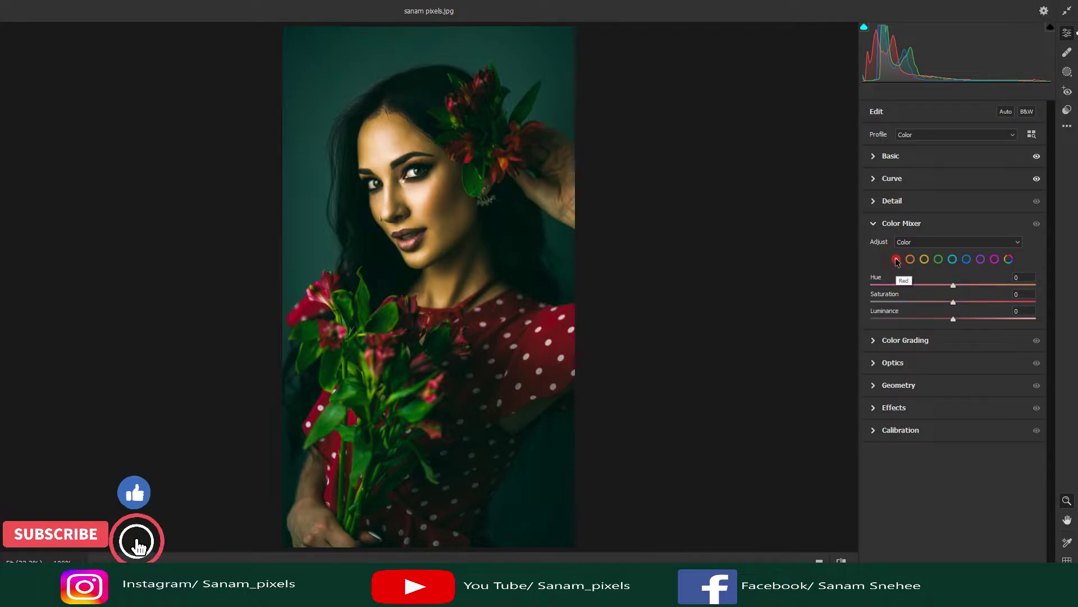
drag(953, 285, 929, 286)
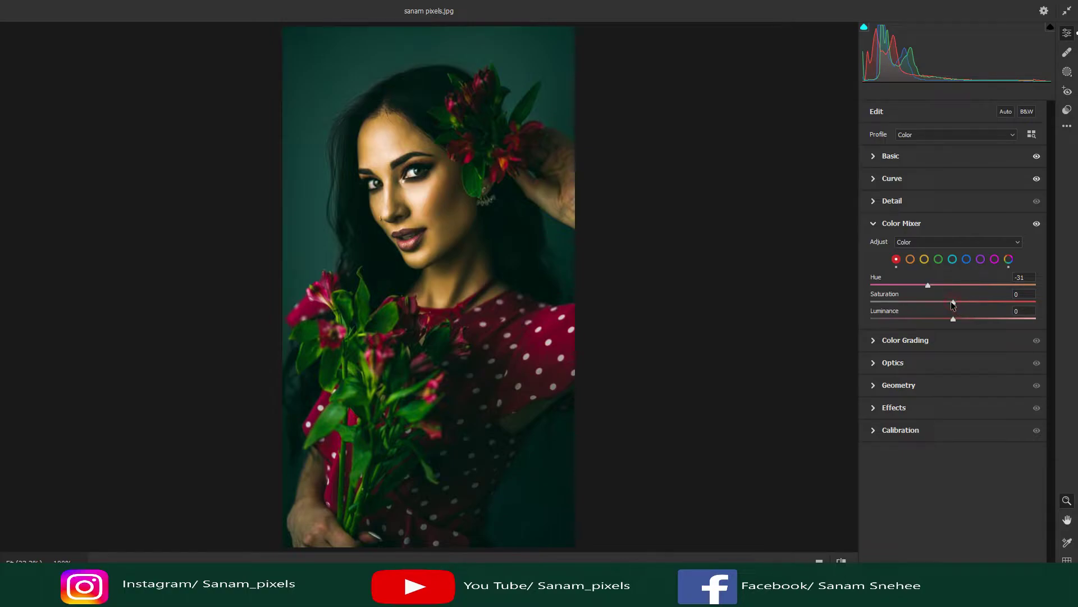
drag(973, 301, 995, 303)
Set the oranges' Saturation to -21 and Luminance to -12, and lower the yellows' Saturation in the Color Mixer
click(911, 260)
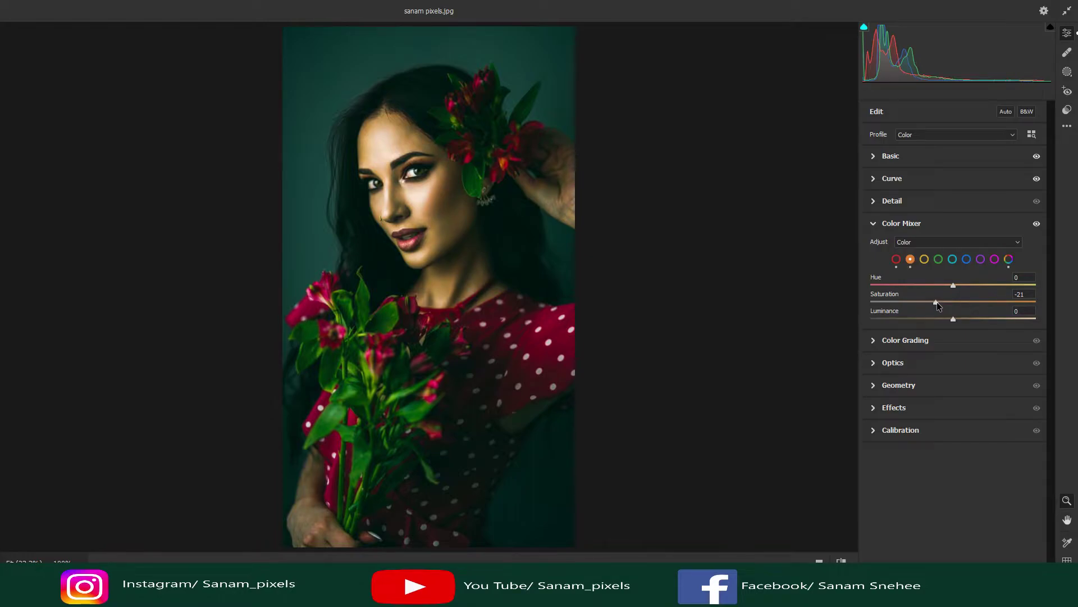
drag(955, 318, 942, 322)
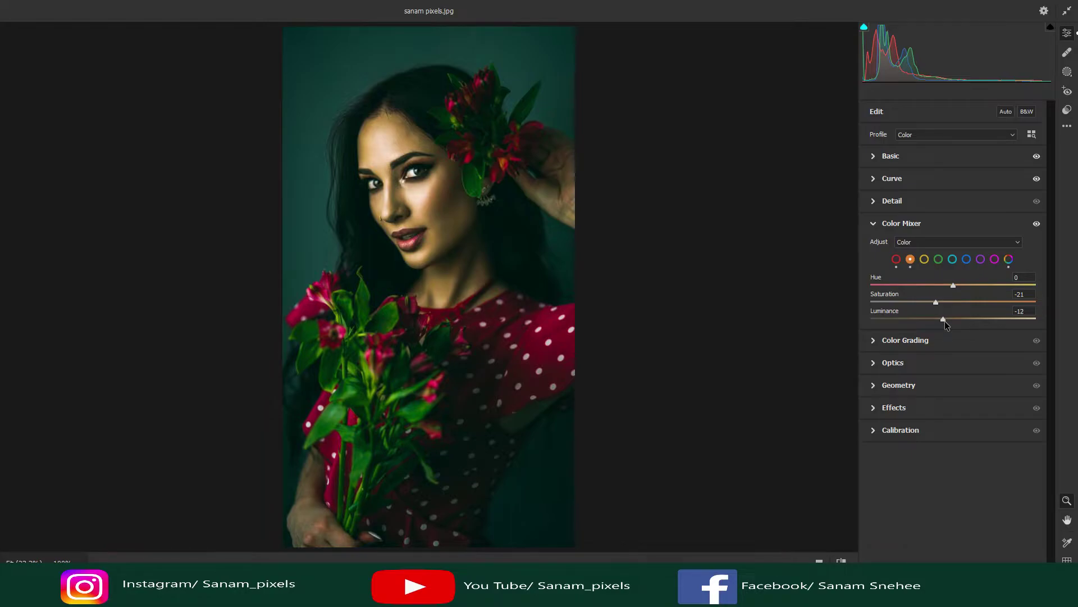
click(924, 259)
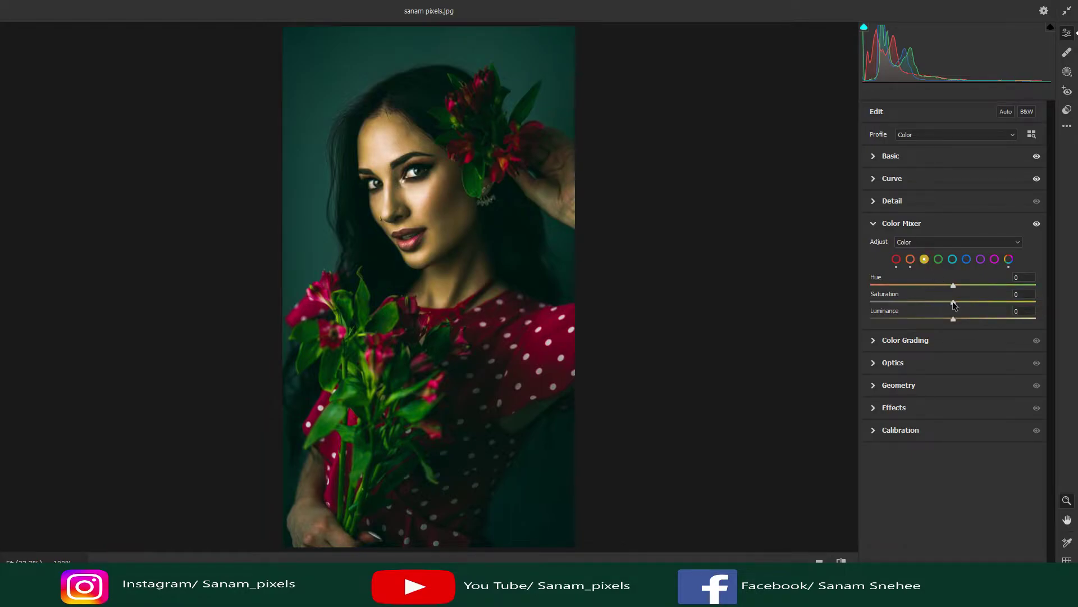
drag(955, 305, 922, 309)
Set the greens in the Color Mixer to Hue +35, Saturation -14 and Luminance -54
click(937, 260)
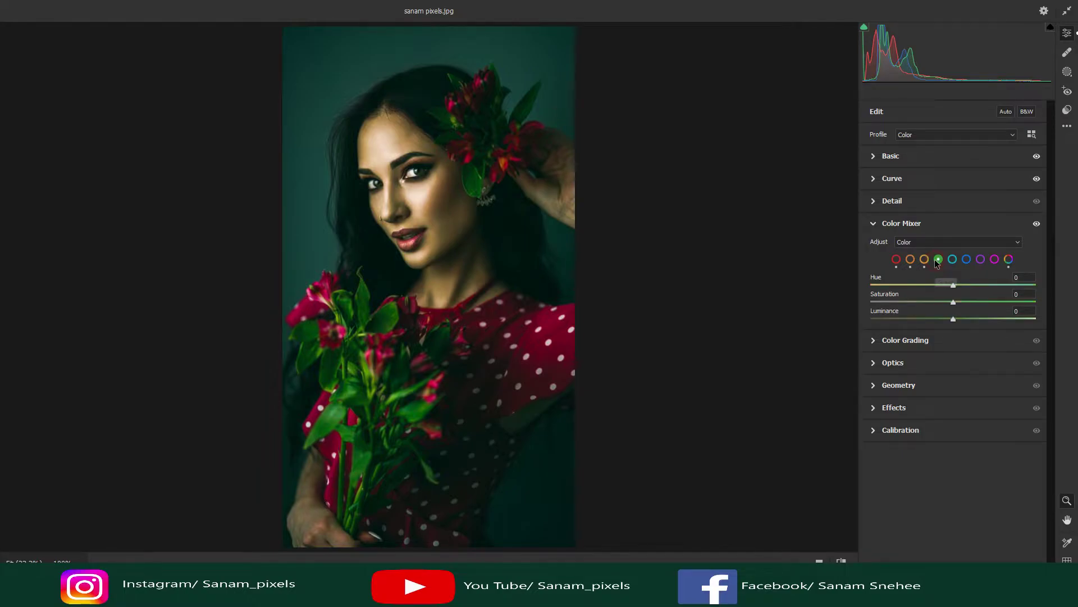
click(954, 303)
drag(942, 303, 982, 294)
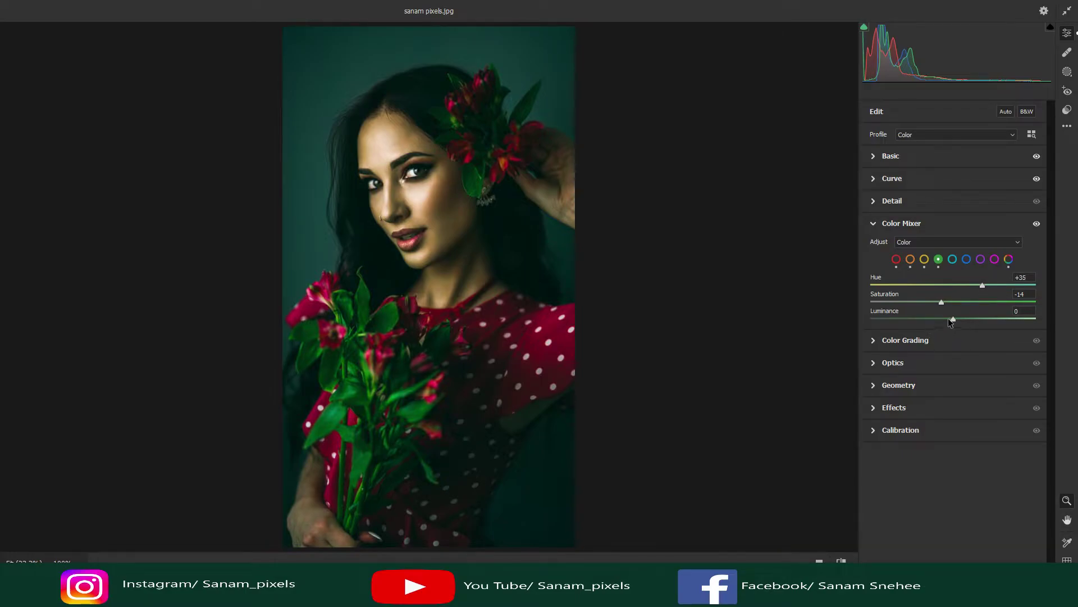
drag(954, 322, 910, 330)
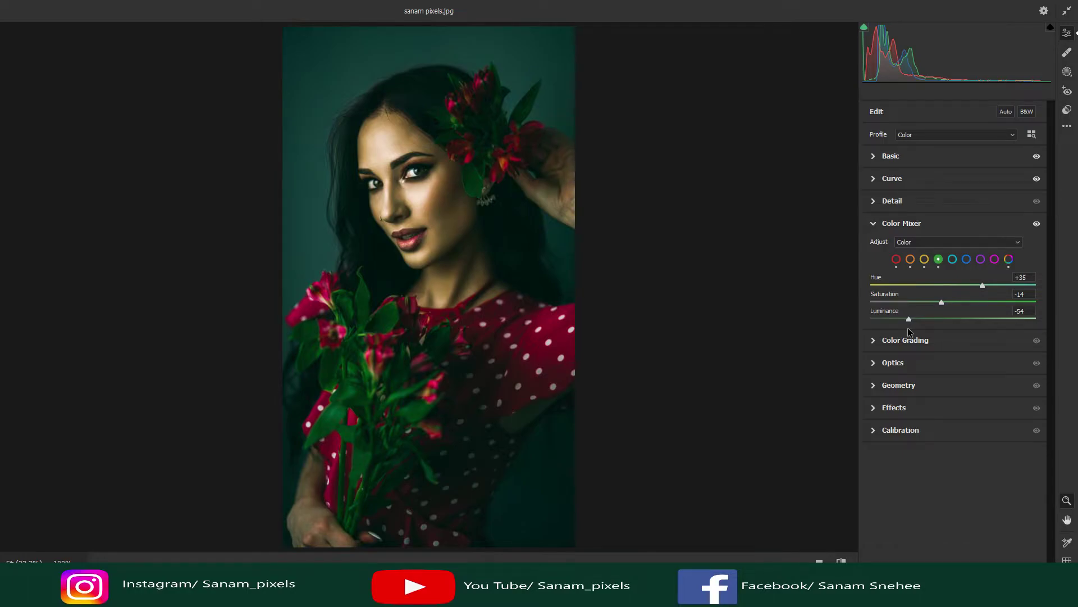
Set the aquas in the Color Mixer to Hue +85, Saturation +38 and Luminance -29
click(949, 262)
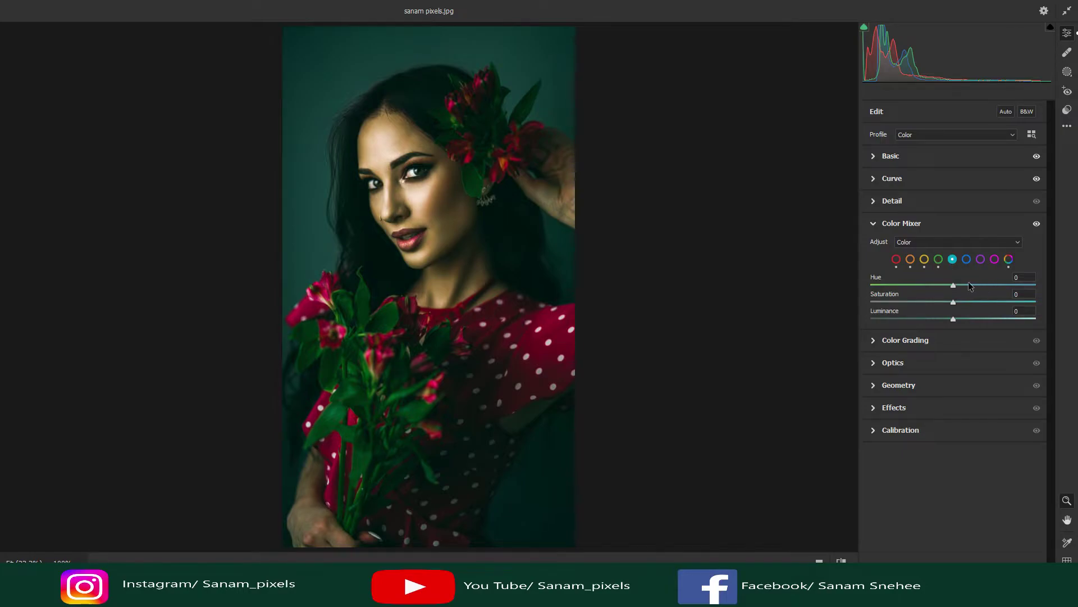
drag(954, 285, 1026, 288)
drag(953, 302, 989, 303)
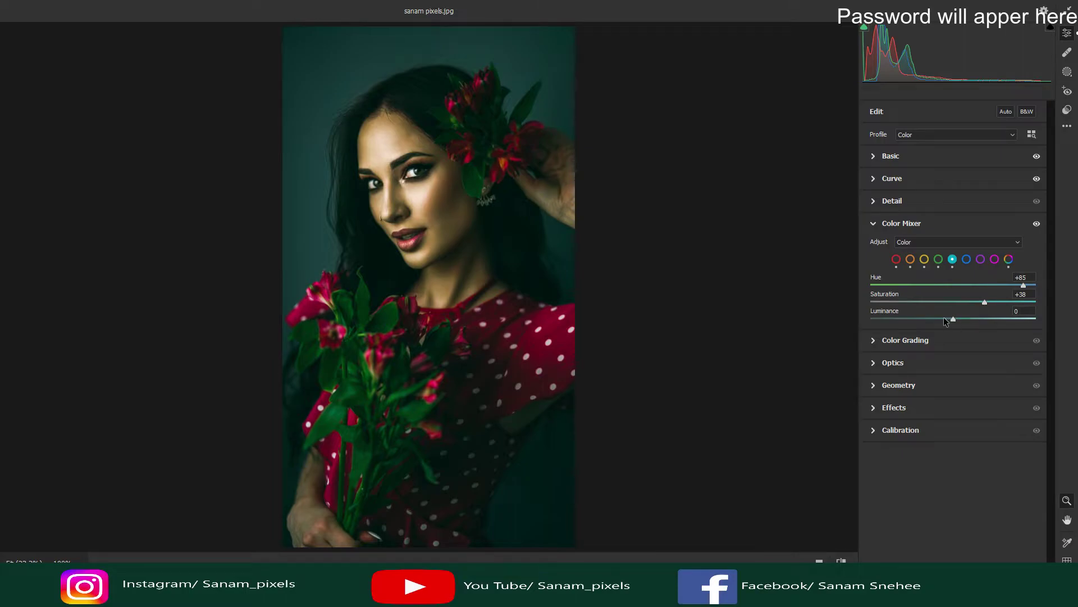
drag(951, 319, 936, 322)
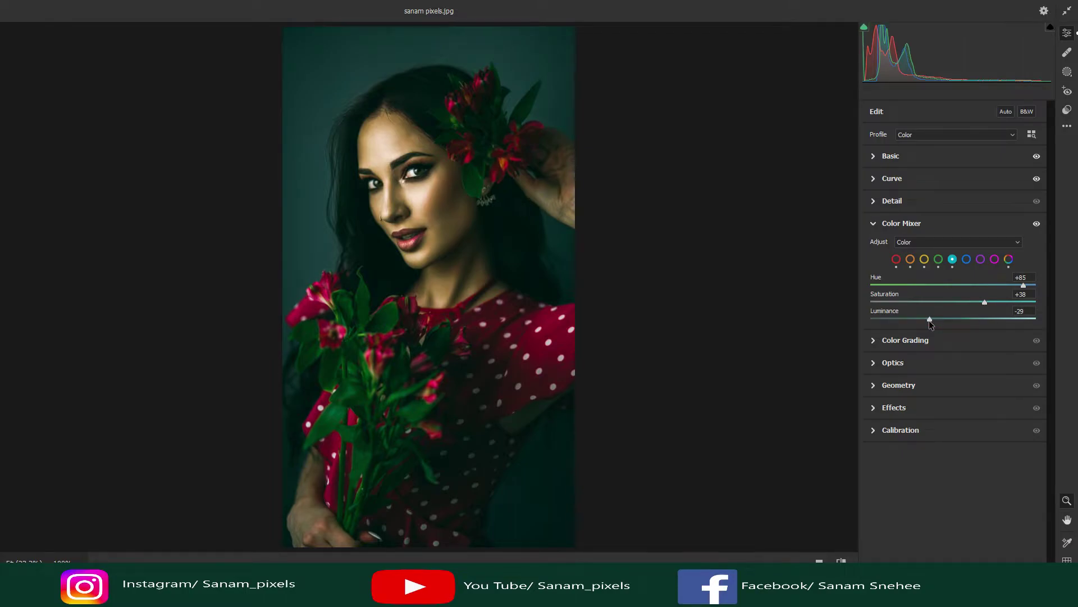
Set the blues' Hue to -100 and Saturation to +52, and compare the portrait with and without the Color Mixer adjustments
click(966, 260)
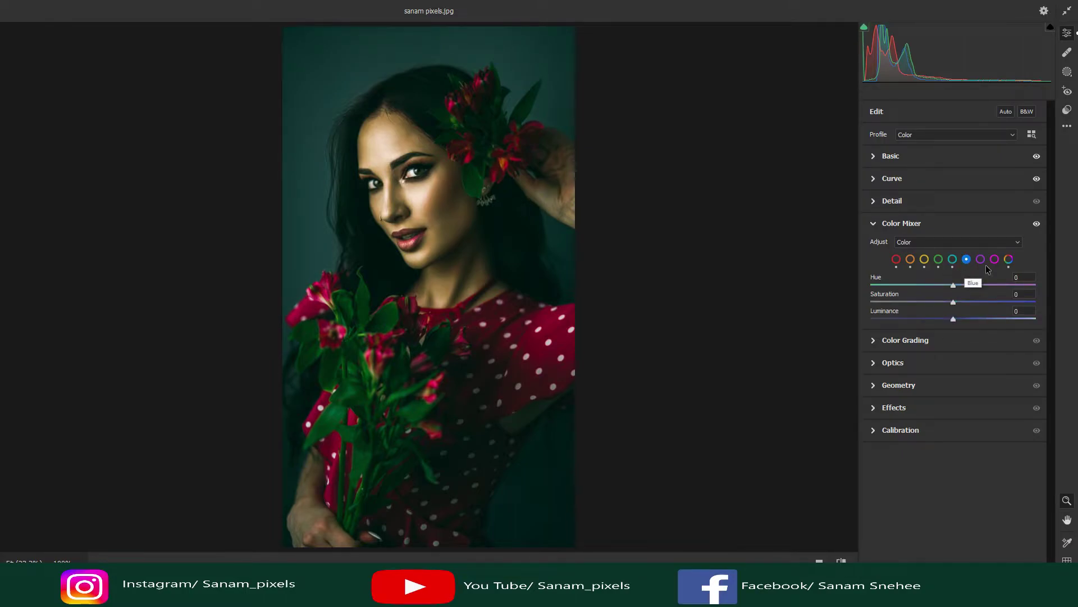
drag(953, 285, 868, 289)
drag(953, 303, 993, 308)
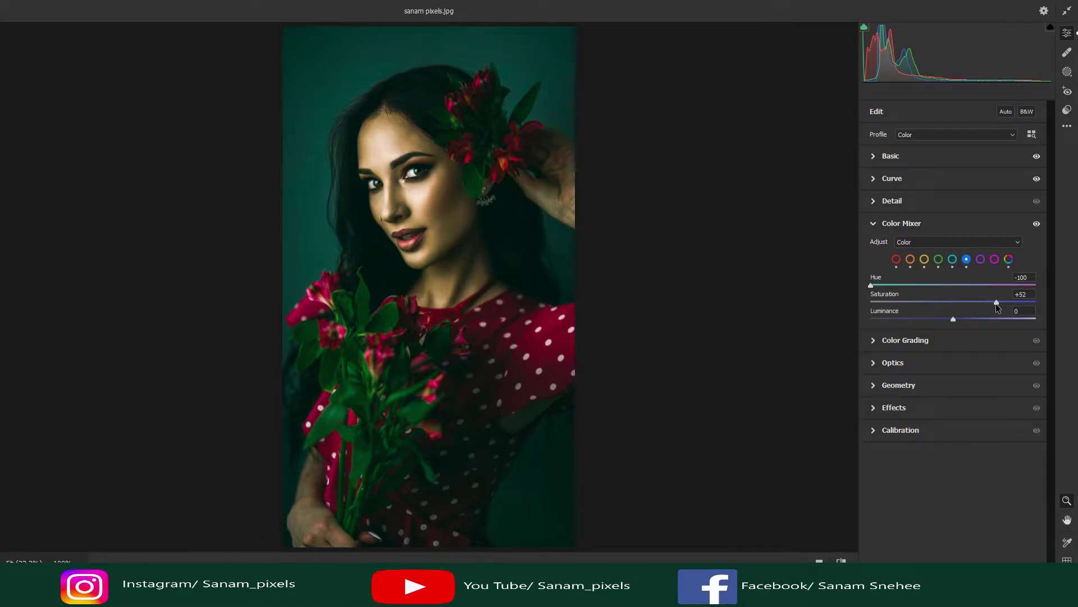
click(953, 317)
click(981, 259)
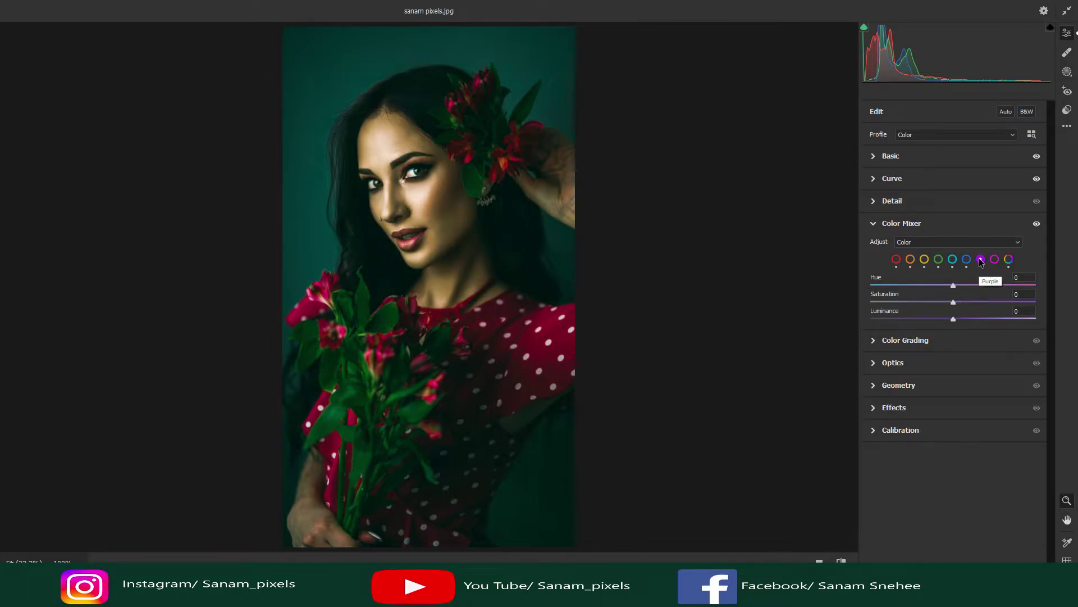
click(1037, 225)
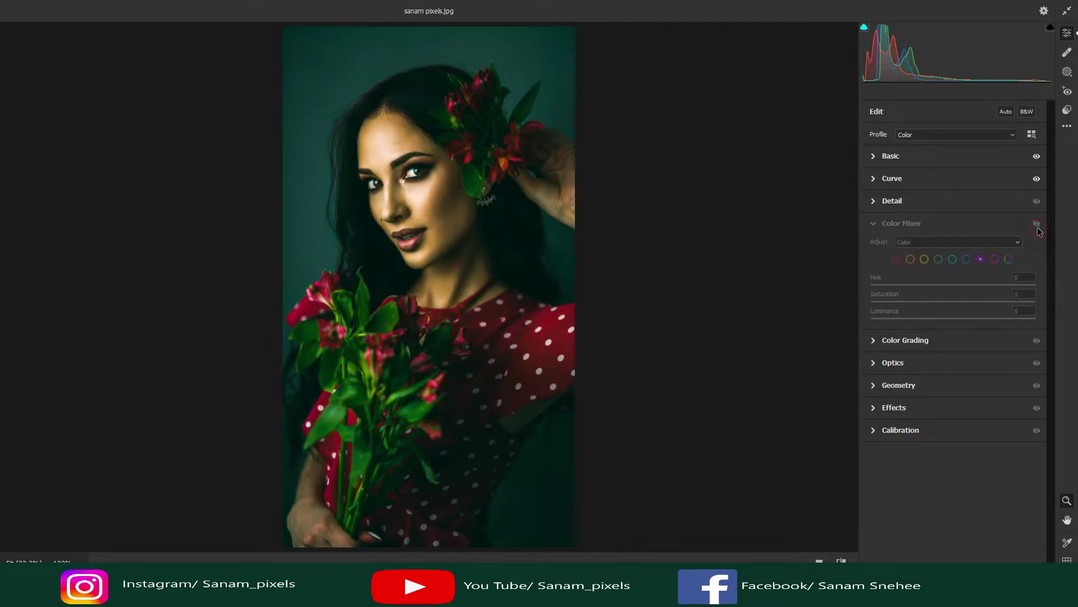
In Color Grading, set the Shadows to Hue 279 and Saturation 28, and raise Blending to 100
click(873, 344)
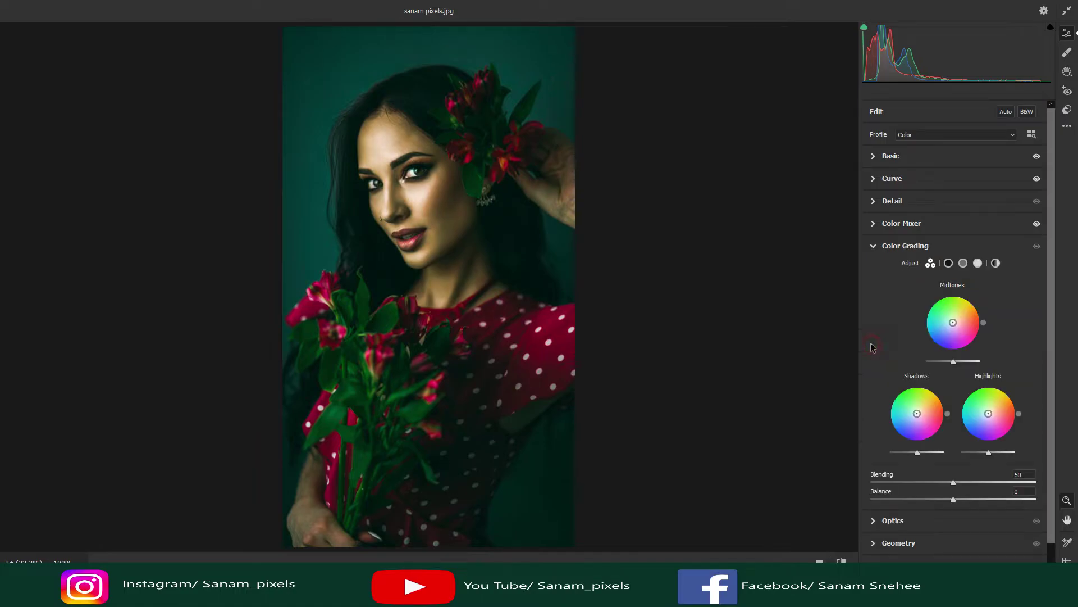
click(949, 263)
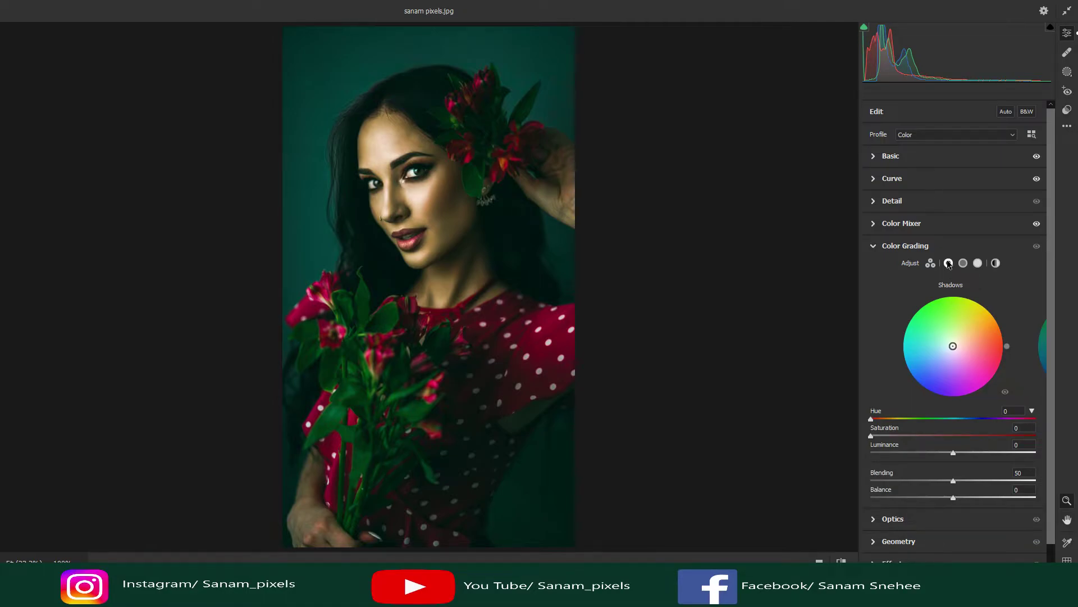
click(1014, 411)
text(279)
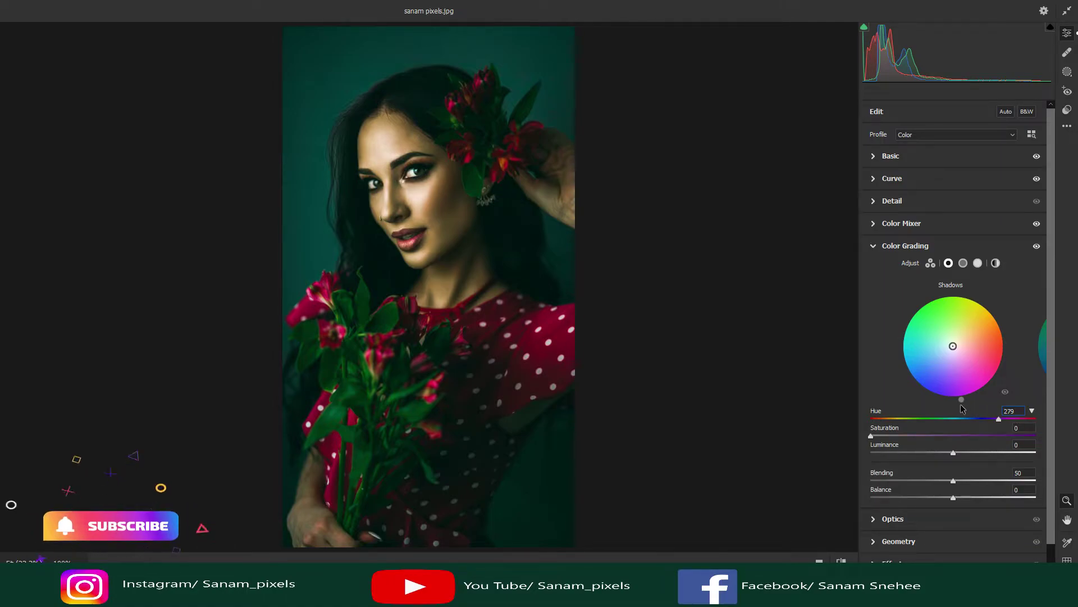
key(Tab)
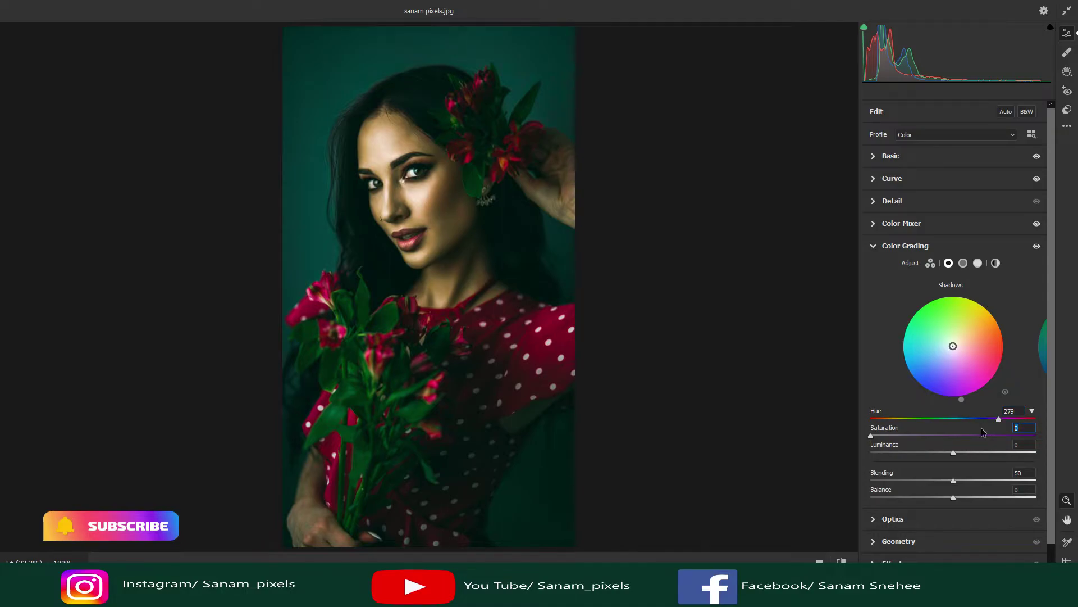
text(28)
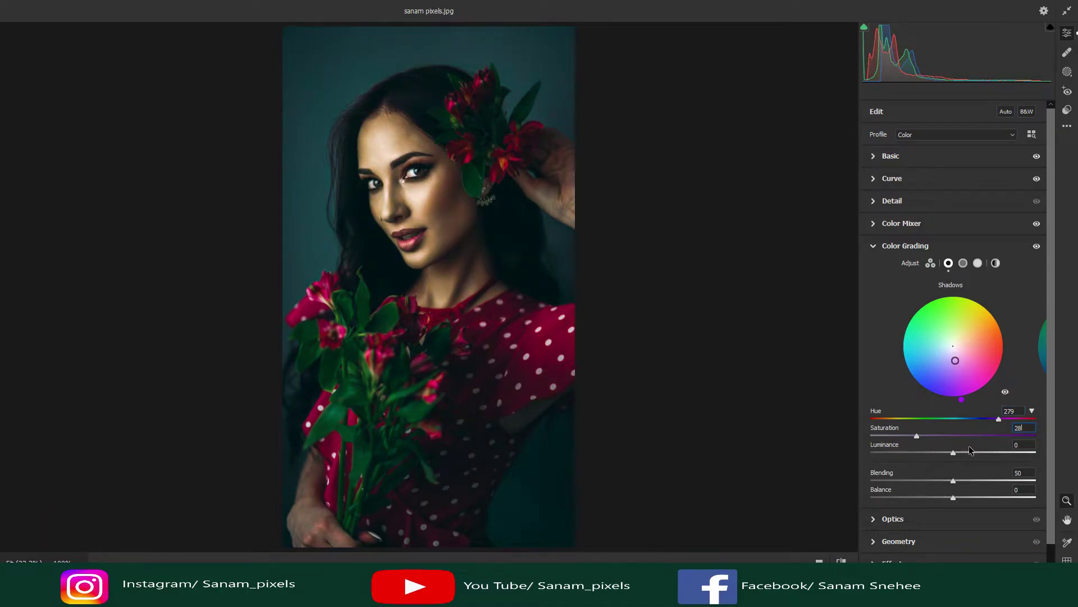
drag(953, 480, 1065, 490)
Set the Color Grading Highlights to Hue 108 and Saturation 25
click(978, 263)
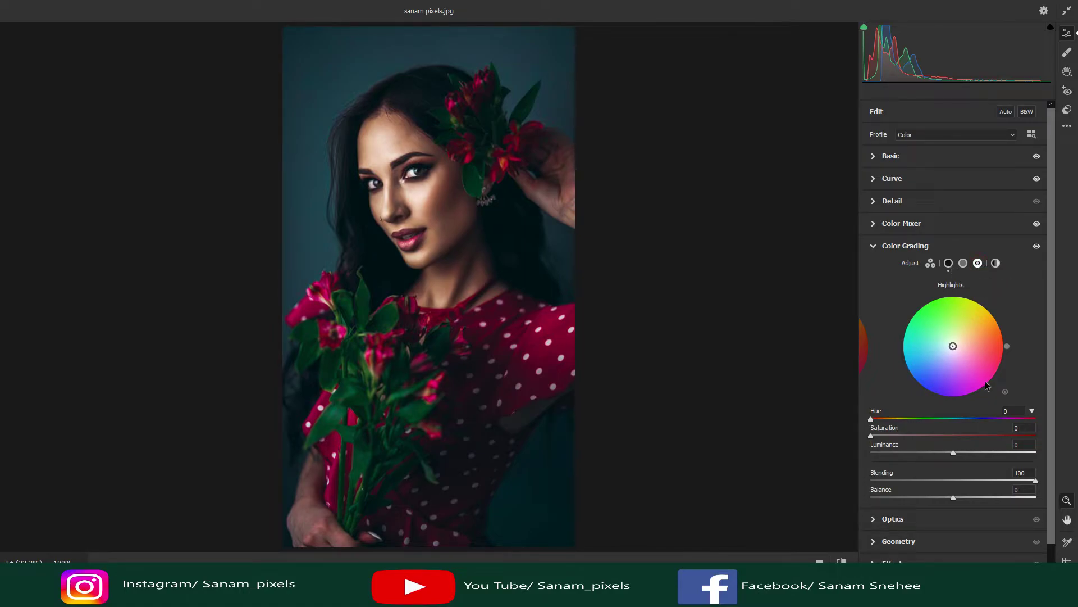
click(981, 418)
text(108)
click(1026, 428)
text(25)
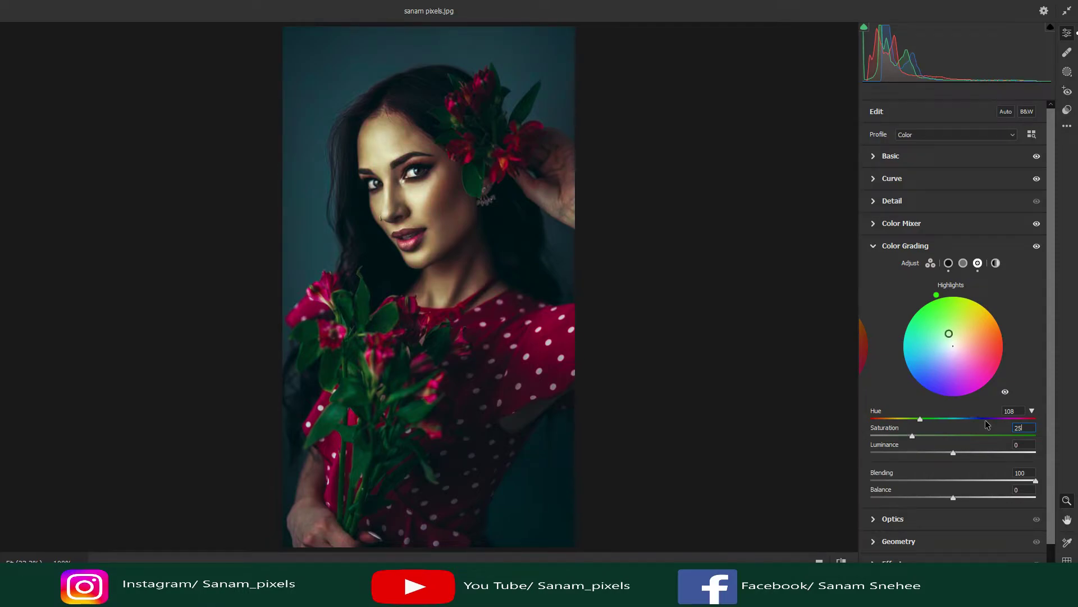
In Calibration, set the Red Primary Hue to -3 and the Green Primary to Hue +16 and Saturation +44
click(906, 246)
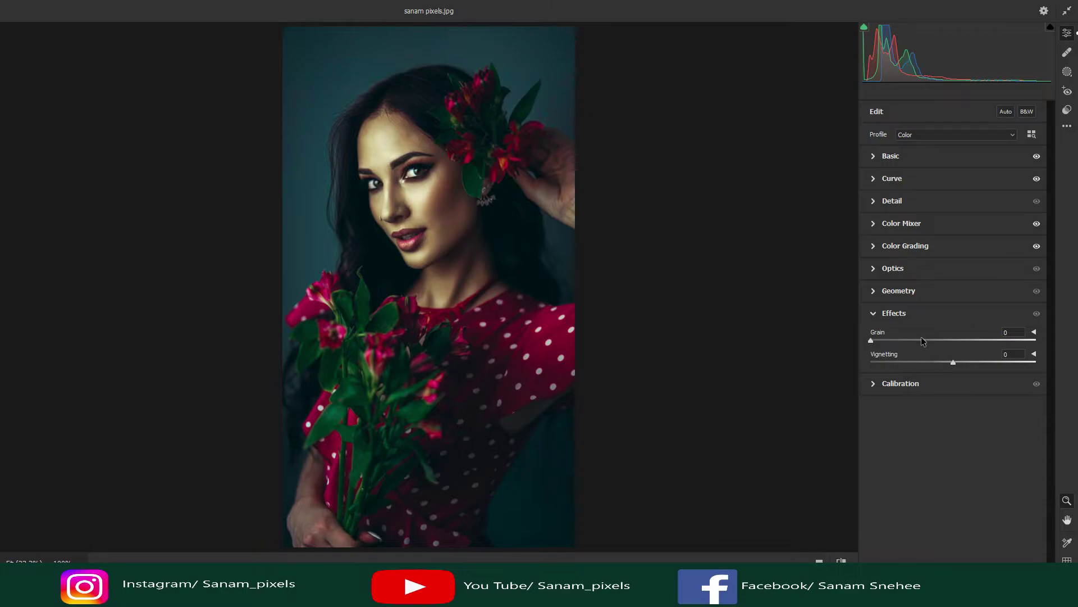
click(933, 383)
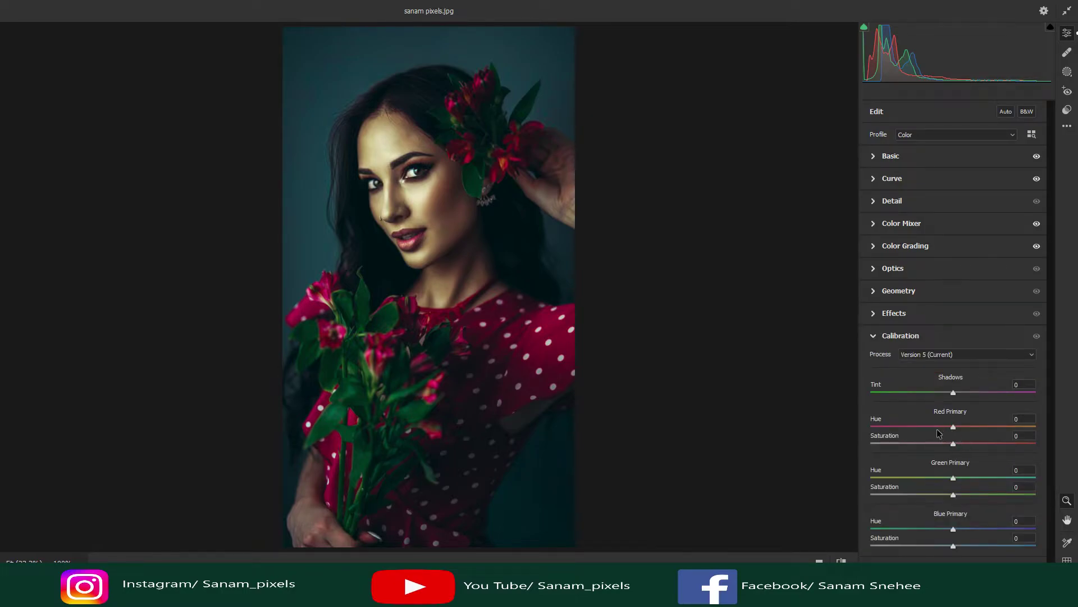
drag(953, 427, 955, 428)
drag(956, 478, 969, 477)
drag(957, 496, 987, 495)
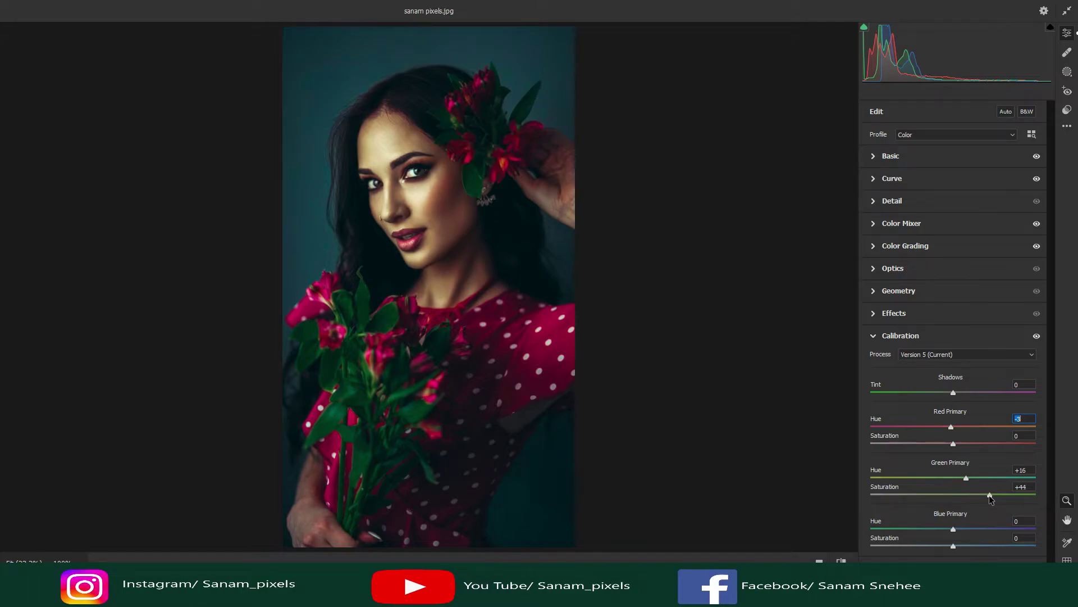
Set the Blue Primary to Hue -5 and Saturation +27, compare before and after, and apply the filter
click(954, 546)
drag(953, 529, 949, 530)
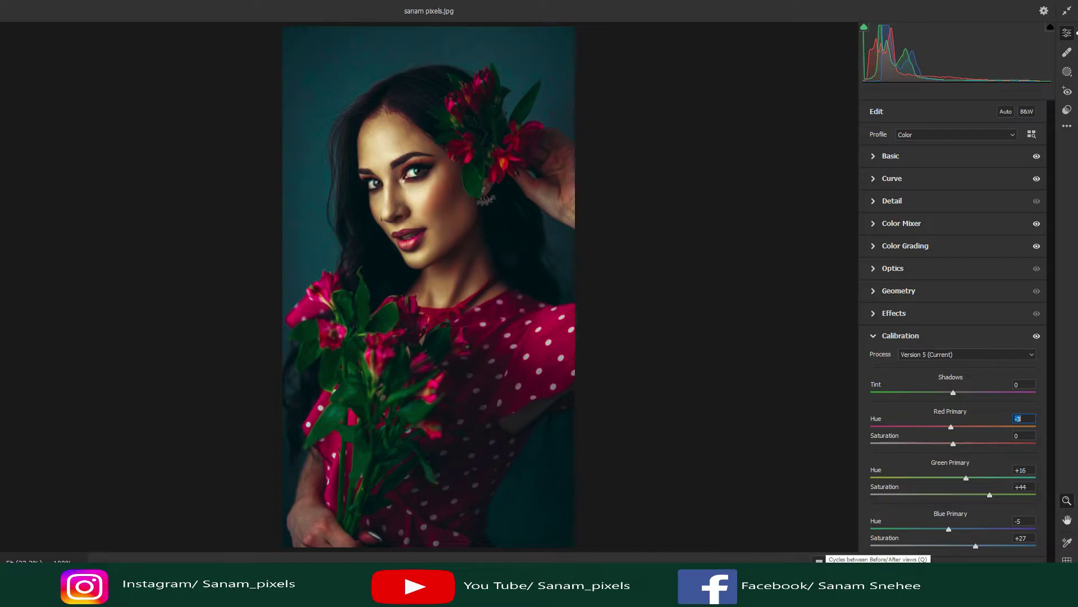
click(819, 560)
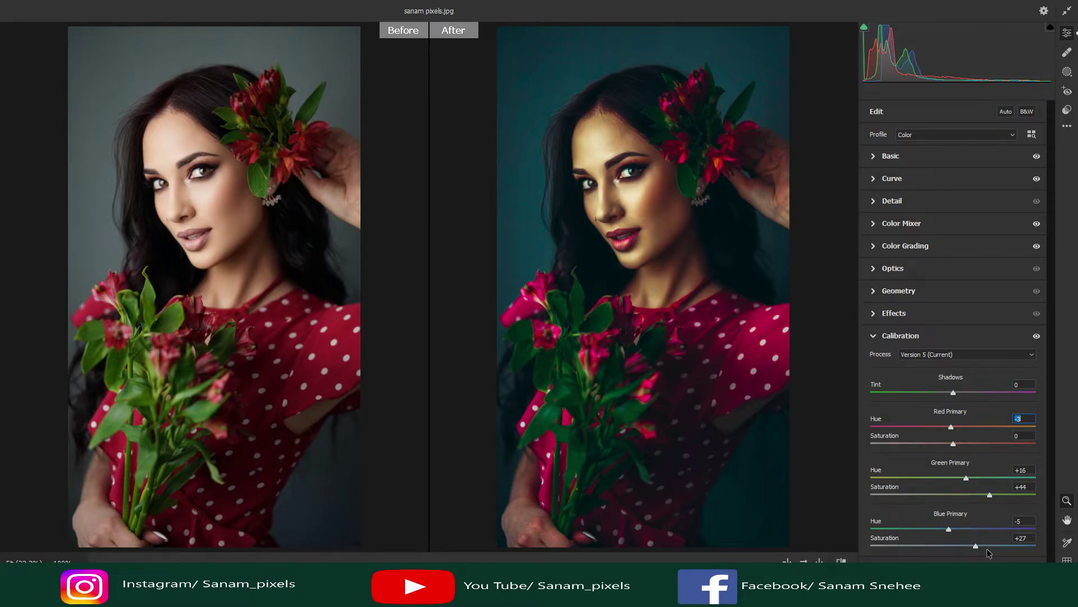
key(Return)
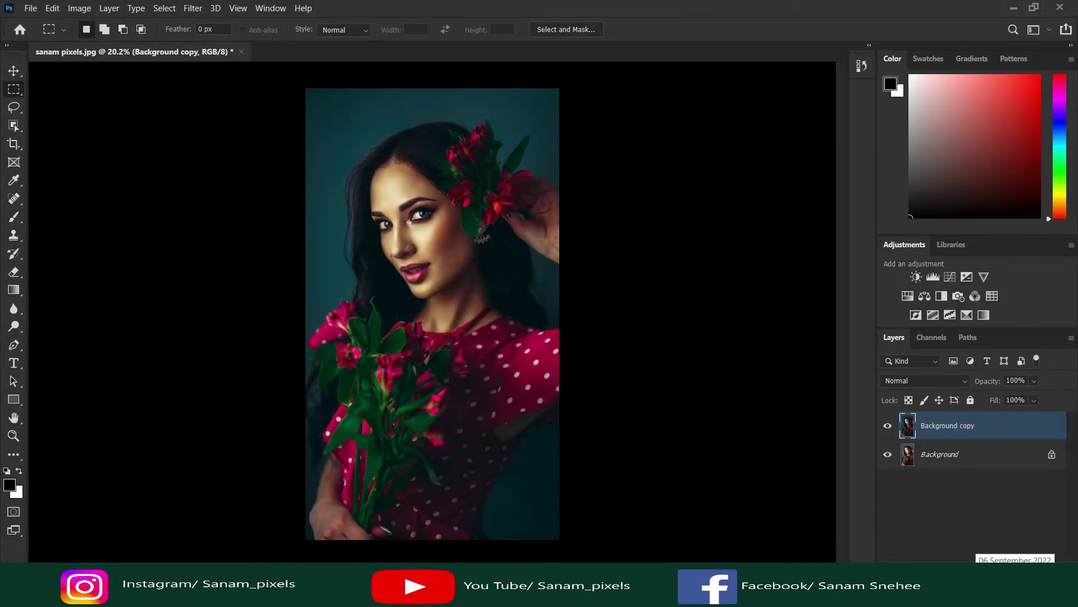
Duplicate the graded Background copy layer and add a Selective Color adjustment layer above it
drag(974, 426, 1039, 571)
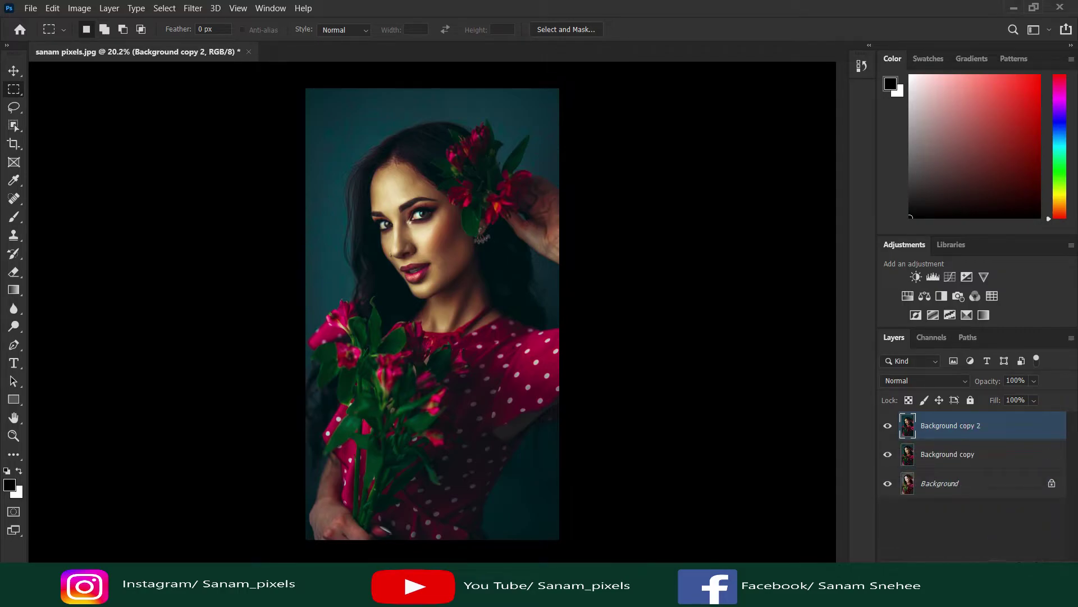
click(1004, 568)
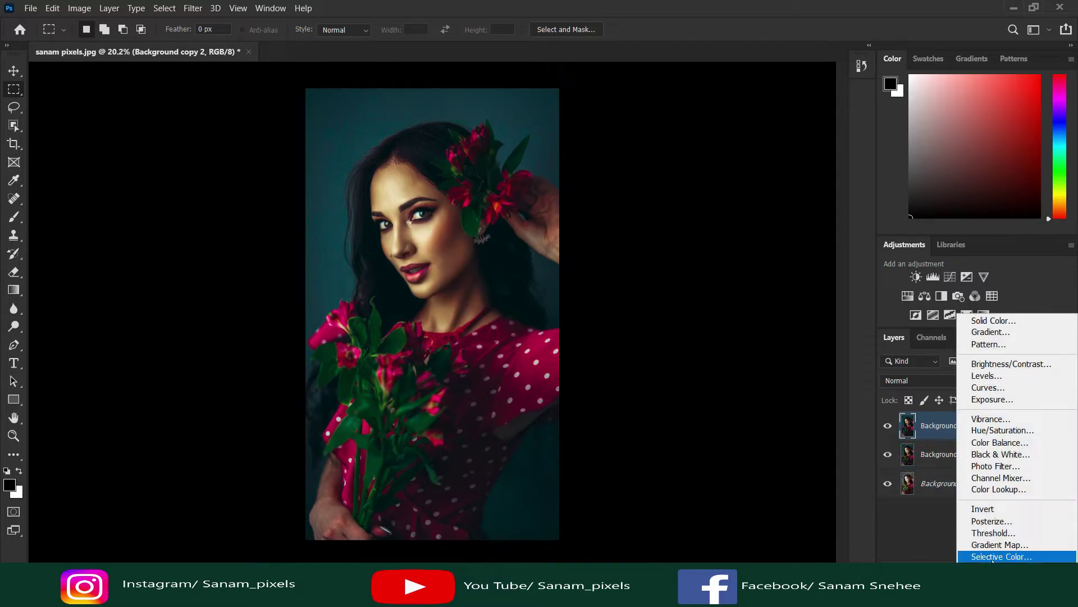
click(993, 556)
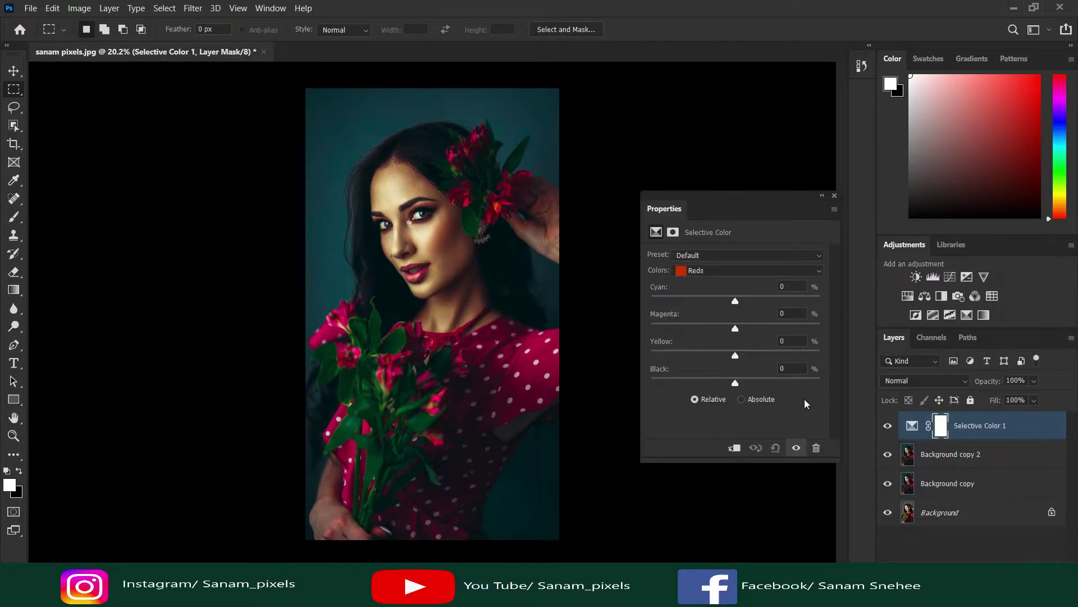
In Selective Color, set the Reds to Cyan -7, Magenta +8, Yellow +2 and Black +2, and adjust the mix of the Blues
drag(733, 304, 738, 385)
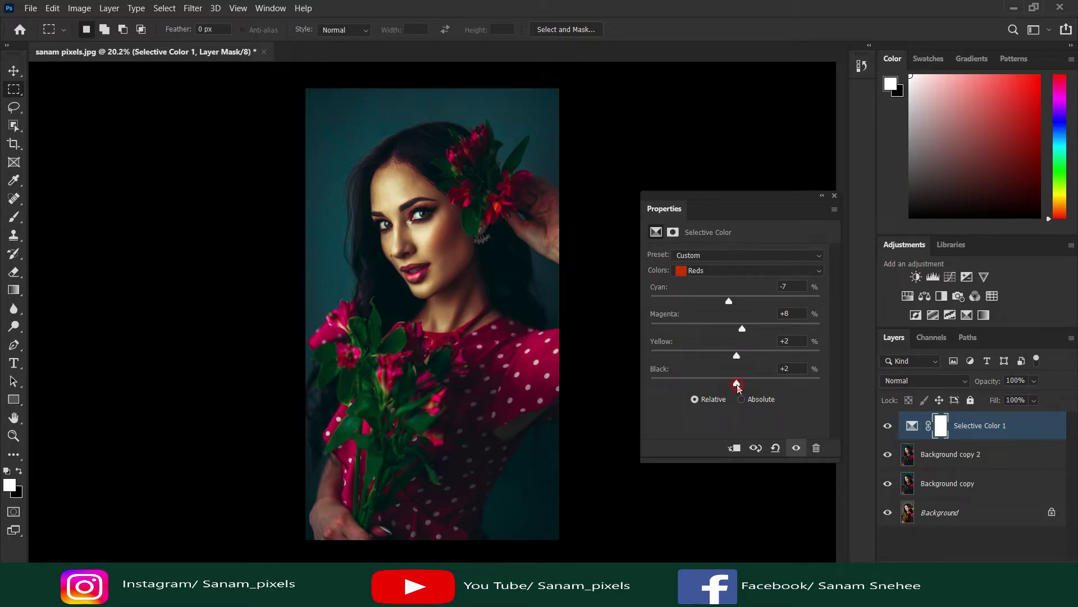
click(719, 271)
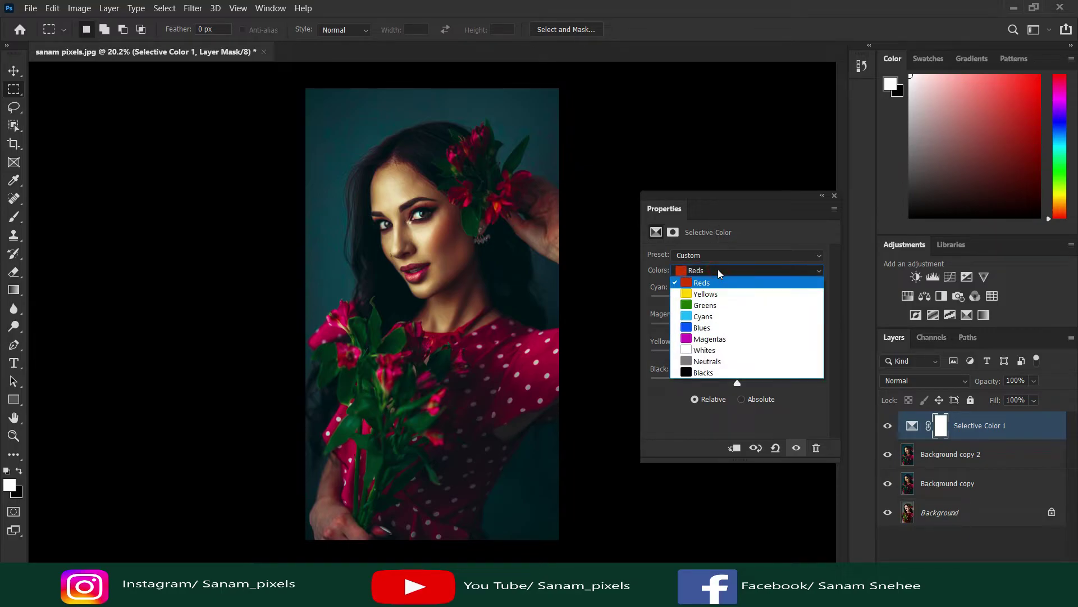
click(702, 328)
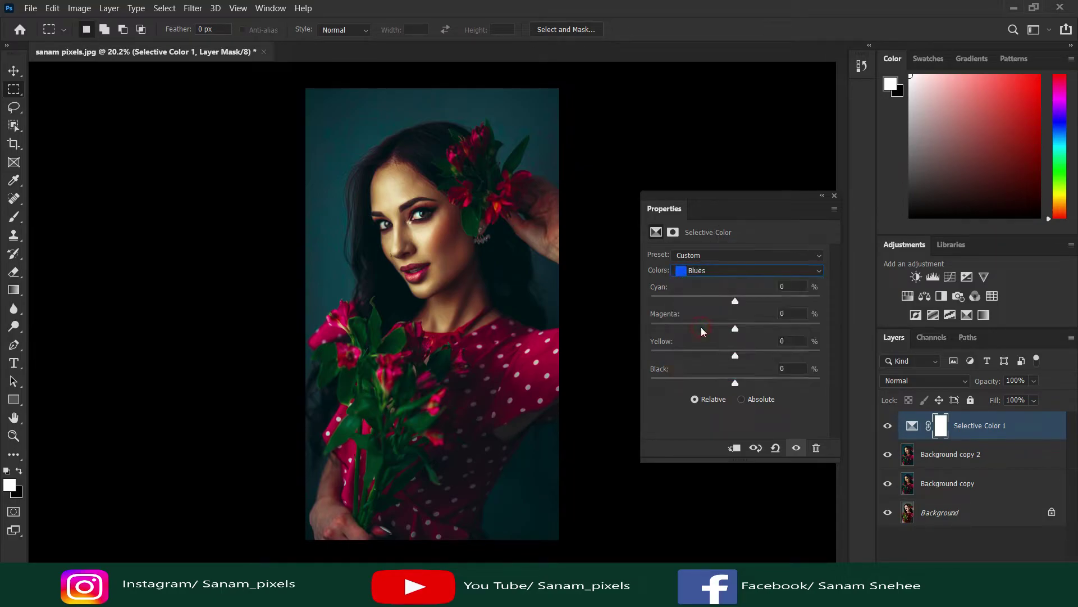
drag(735, 301, 738, 356)
Set the Cyans in the Selective Color adjustment to Cyan +49, Magenta +6 and Yellow +30
click(745, 271)
click(699, 318)
drag(736, 301, 758, 359)
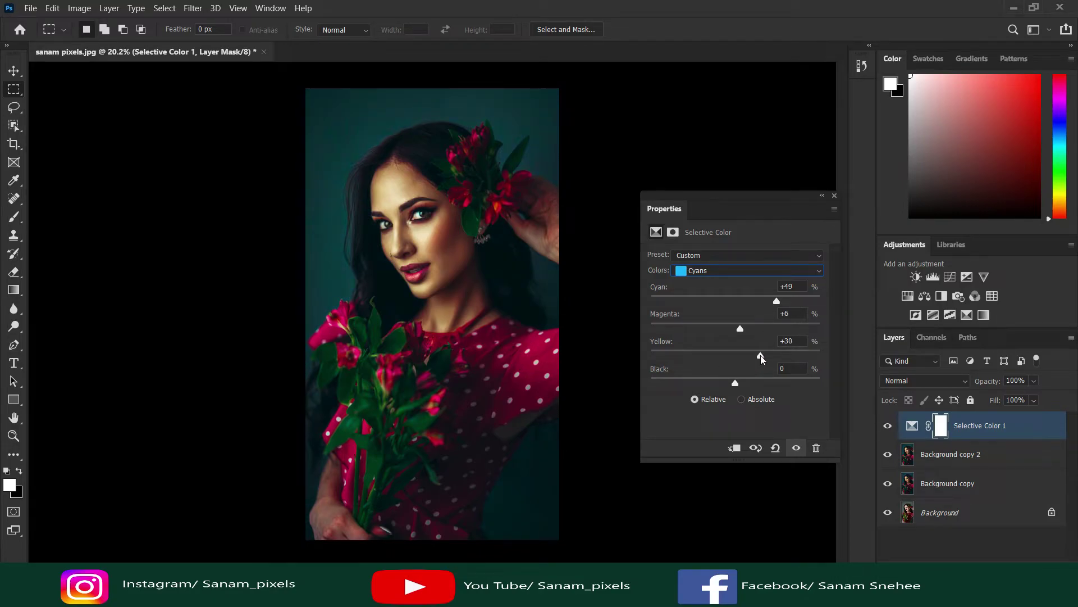
Adjust the mix of the Greens in the Selective Color adjustment, including a higher Black amount
click(738, 271)
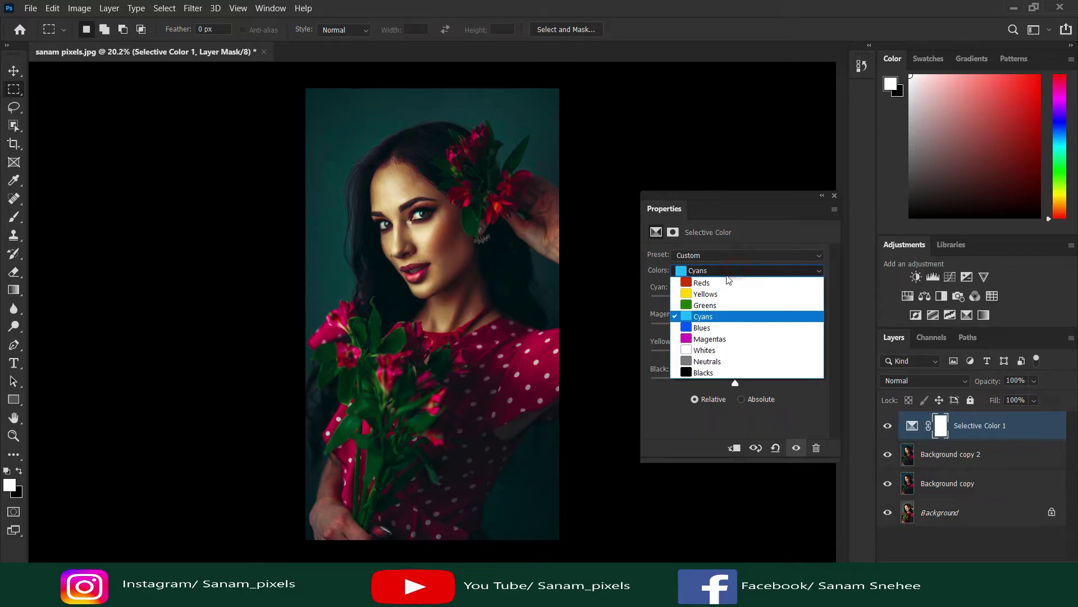
click(698, 306)
drag(735, 302, 753, 384)
Look at the Yellows settings, close the adjustment's properties, and compare the portrait with and without the Selective Color layer
click(744, 271)
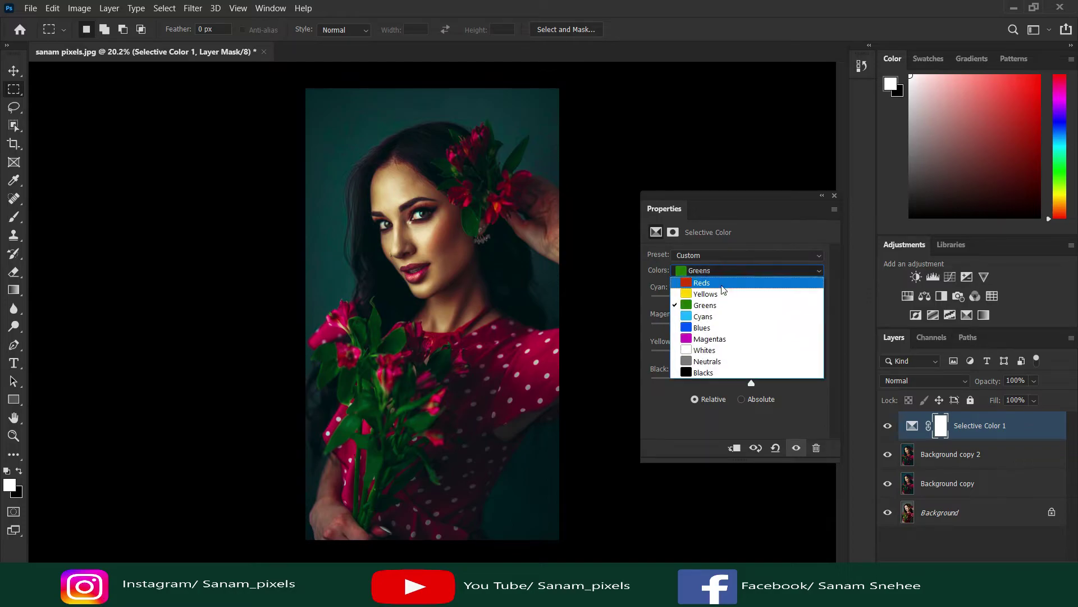
click(709, 294)
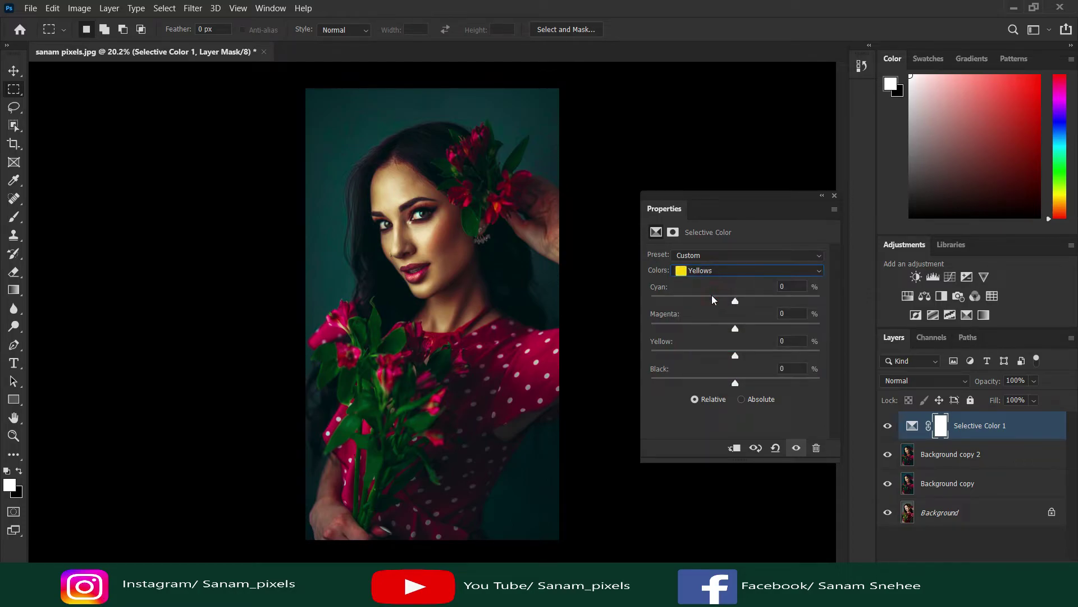
click(834, 195)
click(887, 430)
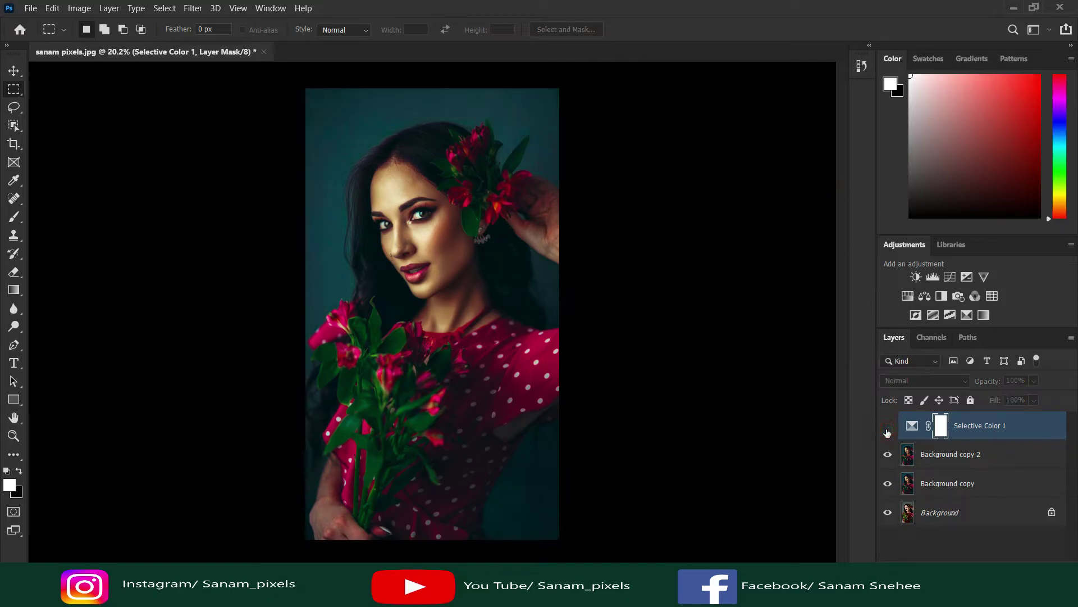
click(887, 431)
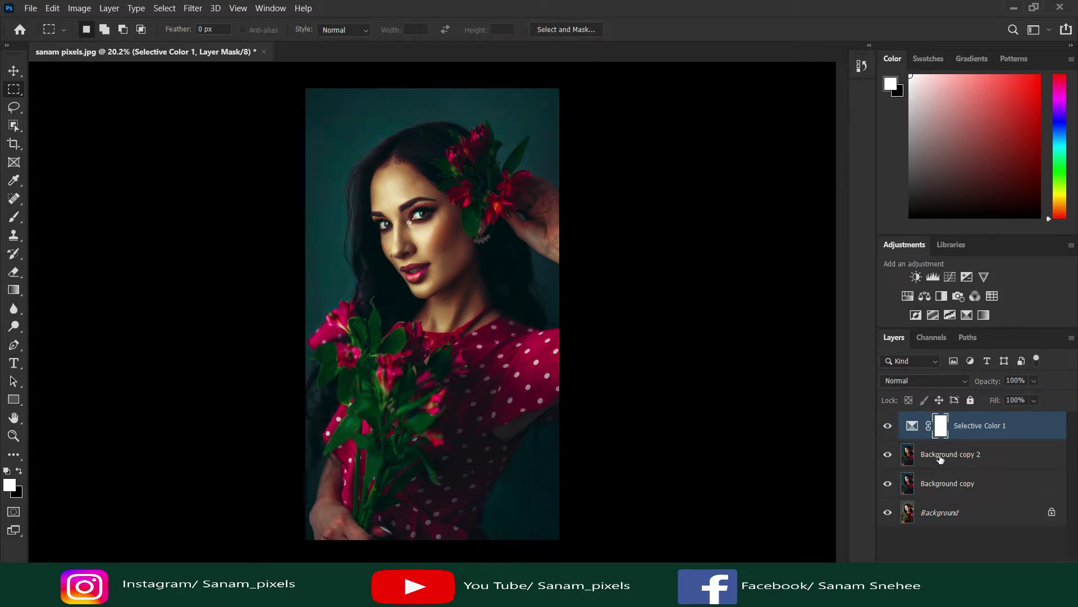
Merge the Selective Color 1, Background copy 2 and Background copy layers into one layer
shift+click(971, 458)
shift+click(961, 483)
right_click(962, 483)
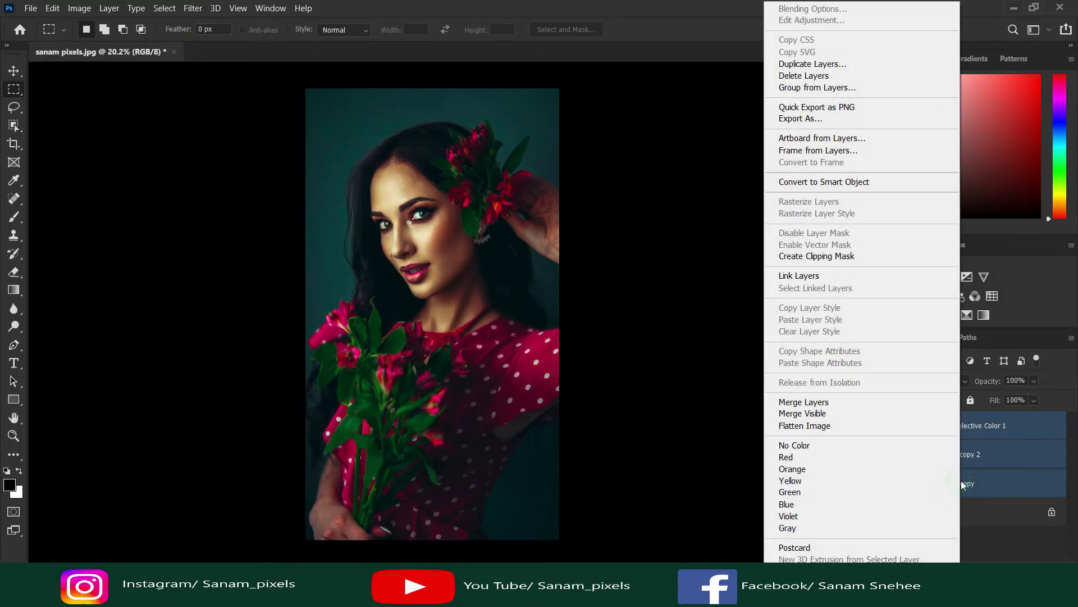
click(792, 403)
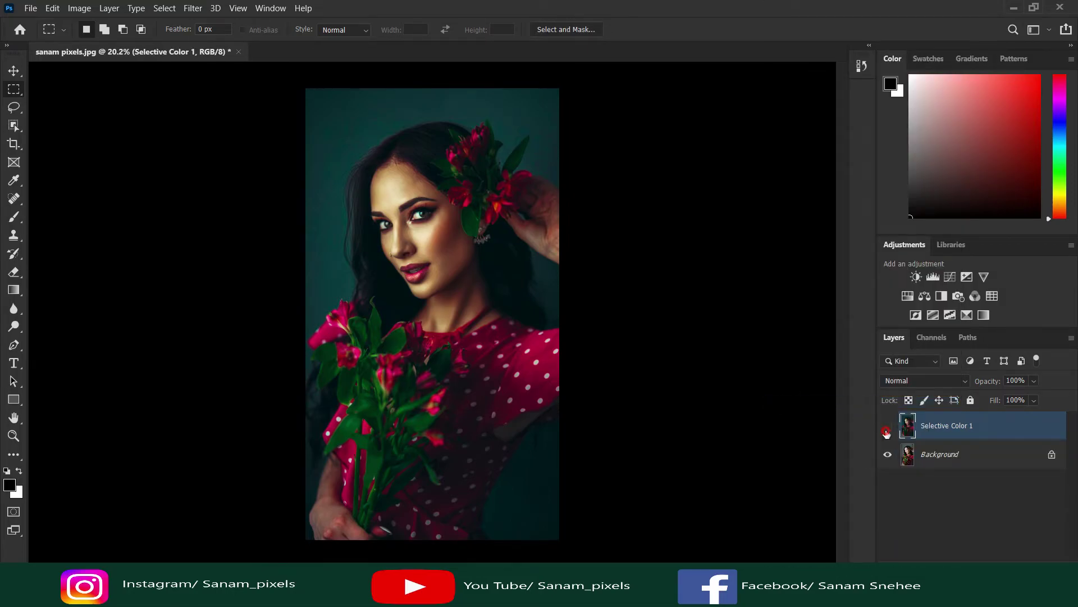
Compare the merged layer against the original background and duplicate the merged layer
click(887, 431)
click(886, 431)
mouse_move(949, 429)
mouse_down()
mouse_move(1017, 548)
mouse_move(1036, 556)
mouse_up()
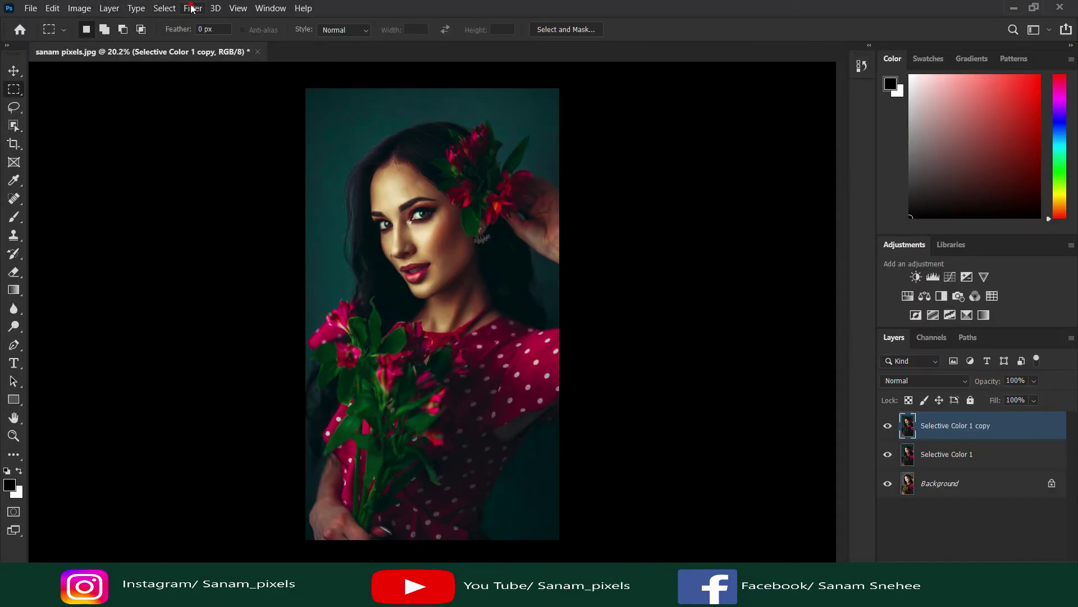
Open the duplicated layer in SkinFiner and expand the skin mask by sampling the forehead, under-eye and cheek areas
click(193, 8)
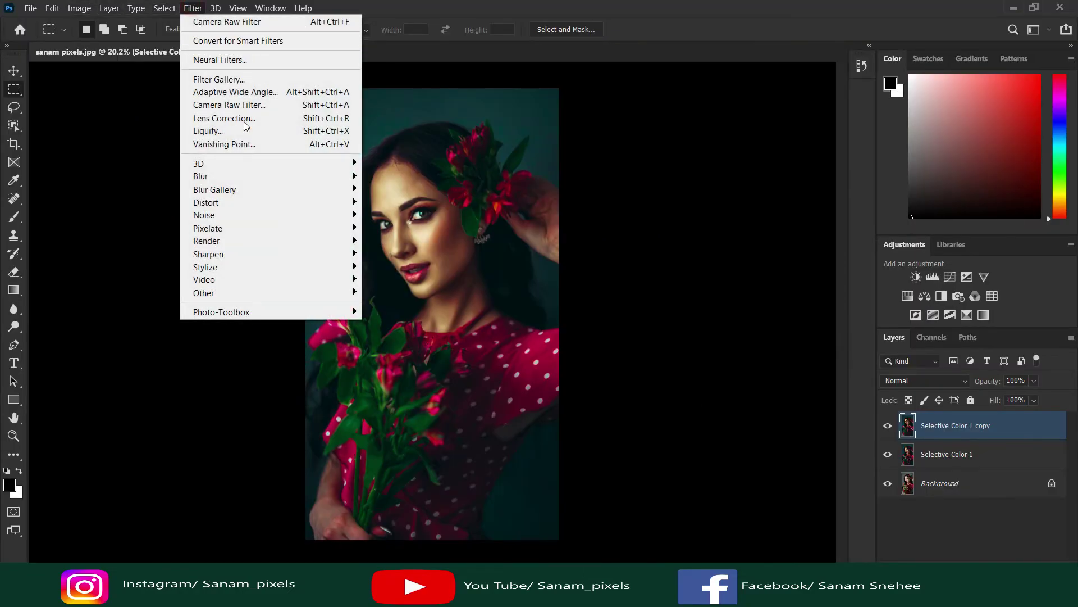
mouse_move(323, 311)
click(376, 311)
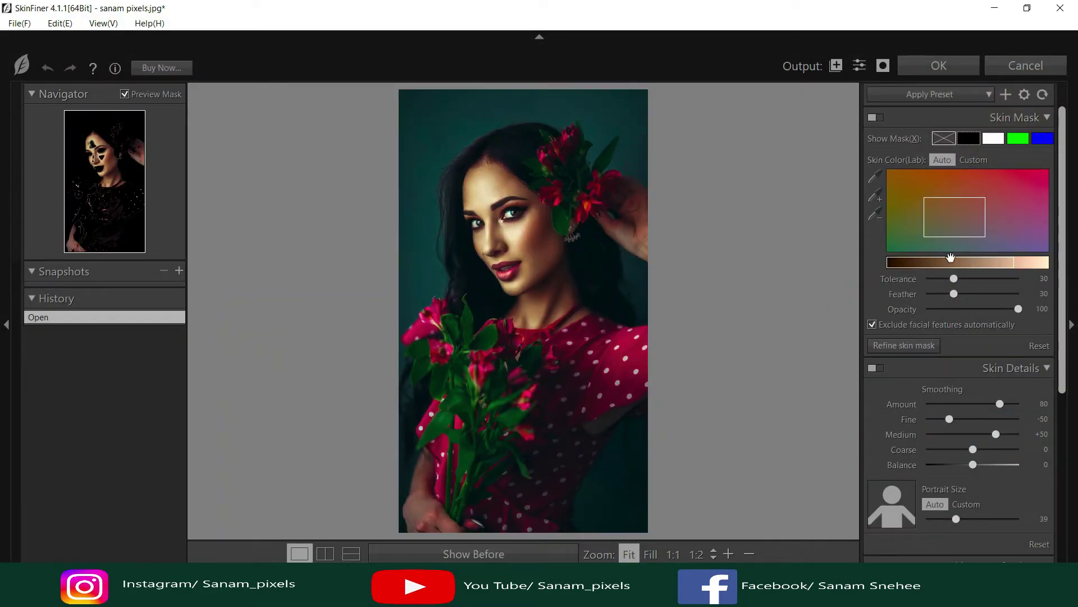
click(968, 139)
click(874, 196)
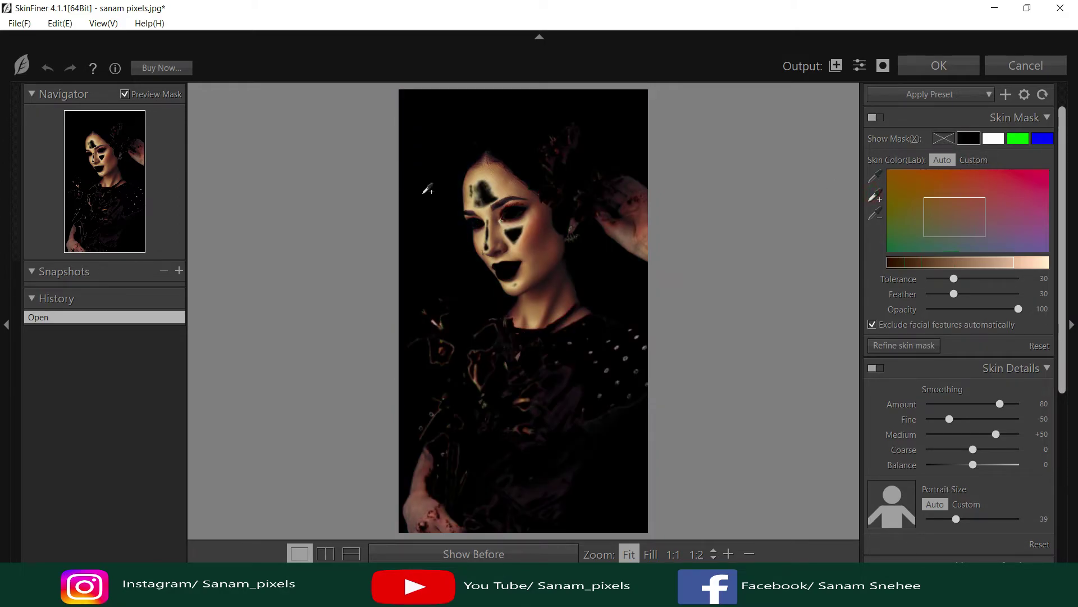
click(511, 209)
click(511, 209)
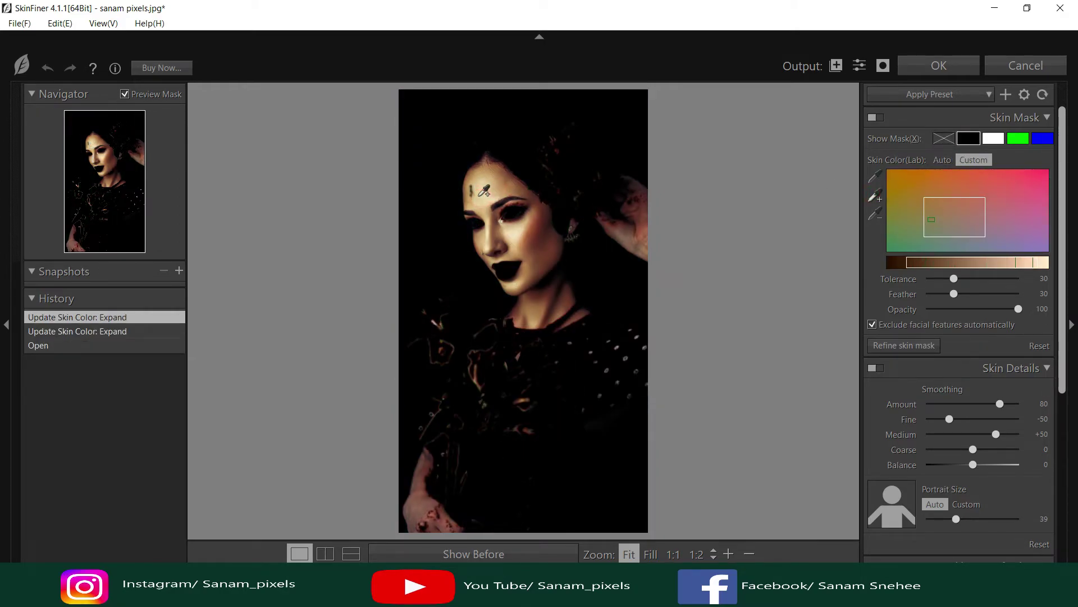
click(476, 190)
click(532, 233)
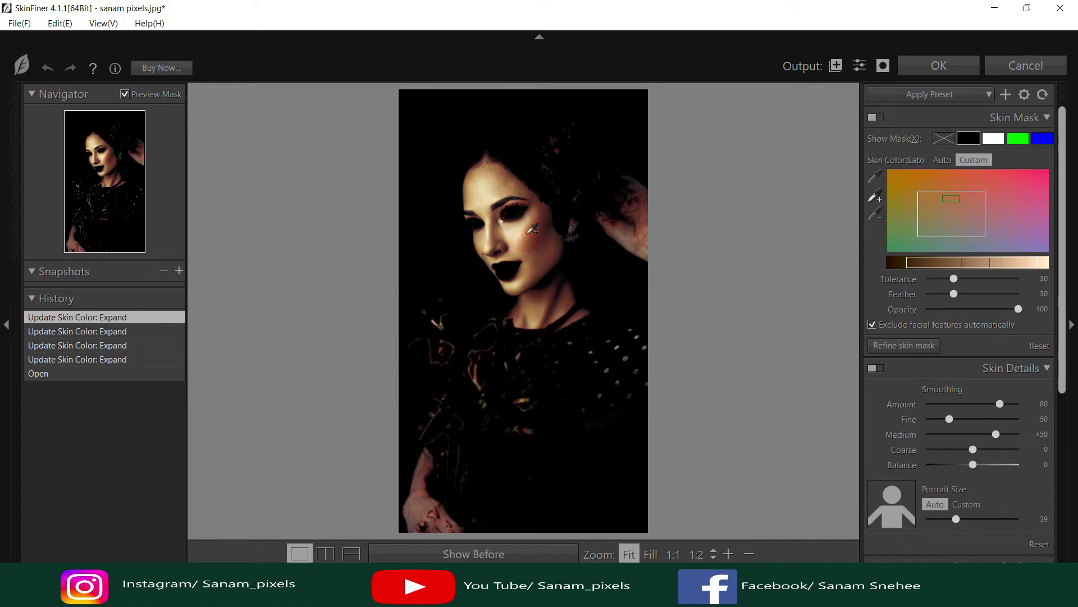
click(944, 140)
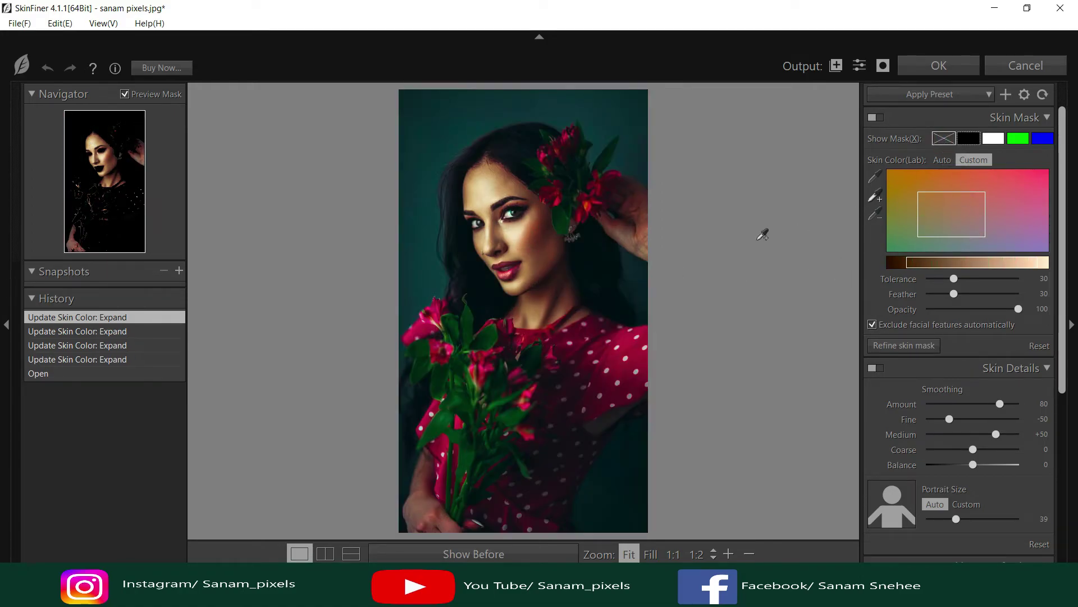
In a side-by-side before/after view, set the smoothing Amount to 94, Fine to -13, Medium to +85 and Portrait Size to 24
scroll(500, 214, up, 2)
scroll(500, 214, down, 2)
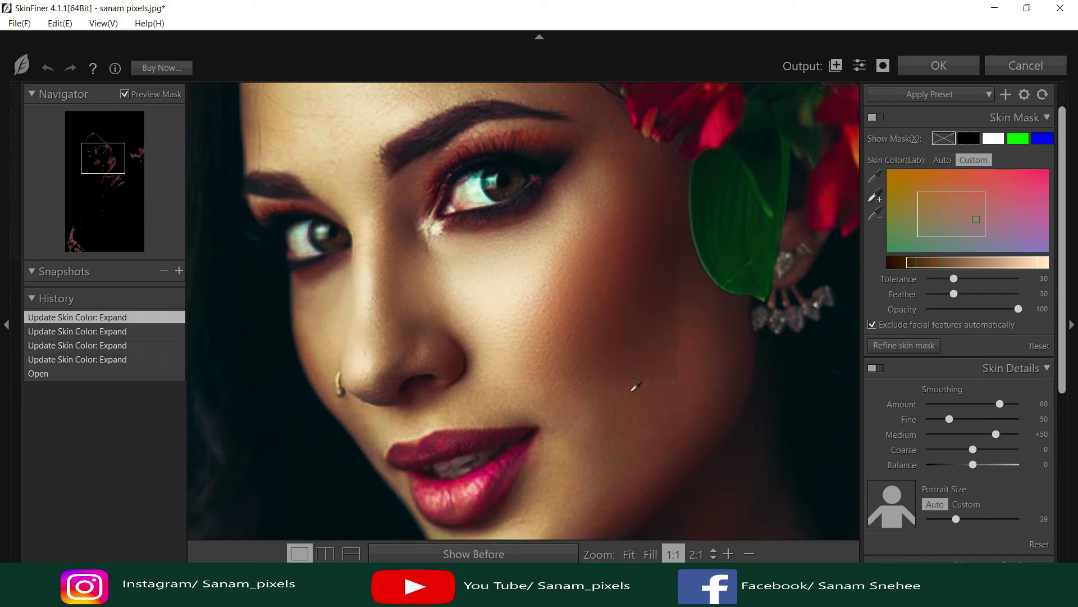
click(324, 554)
scroll(624, 371, down, 1)
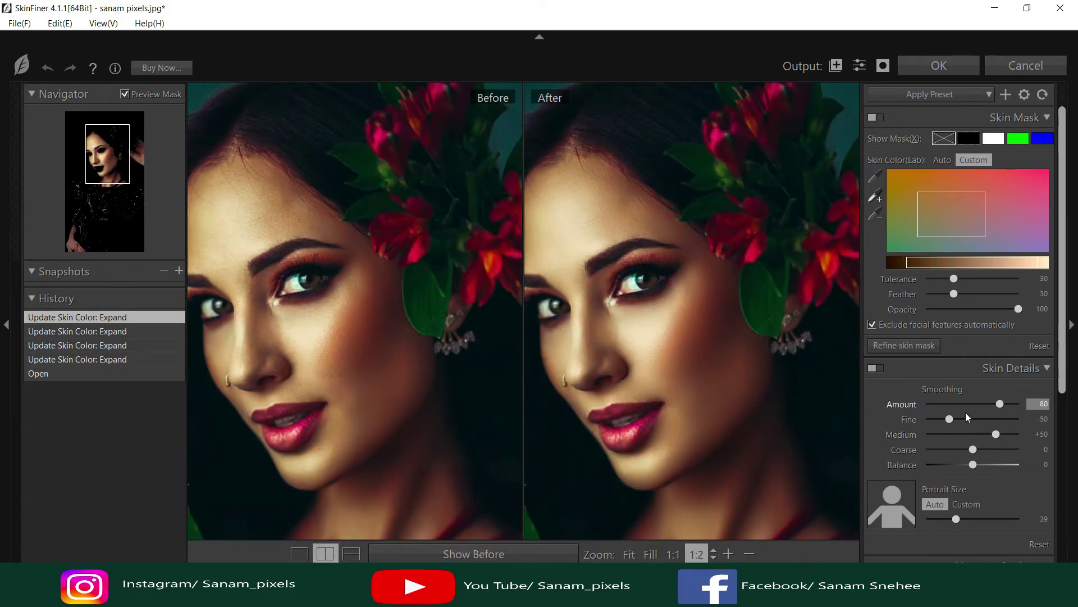
drag(1006, 406, 939, 430)
scroll(960, 427, down, 3)
scroll(939, 430, down, 6)
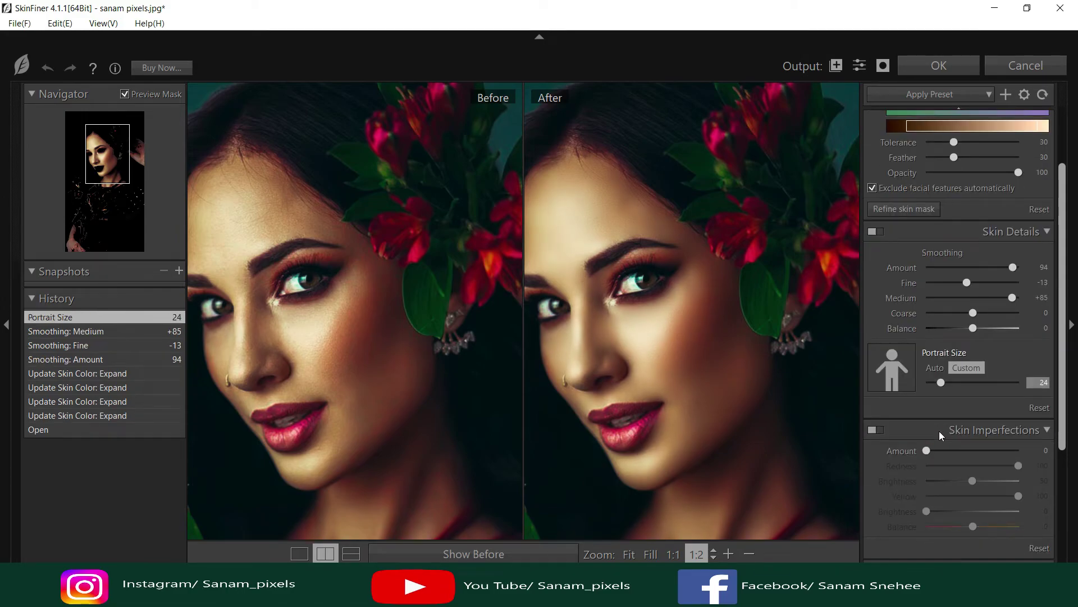
Turn off the Skin Tone adjustments and apply the skin retouch to the layer
click(879, 430)
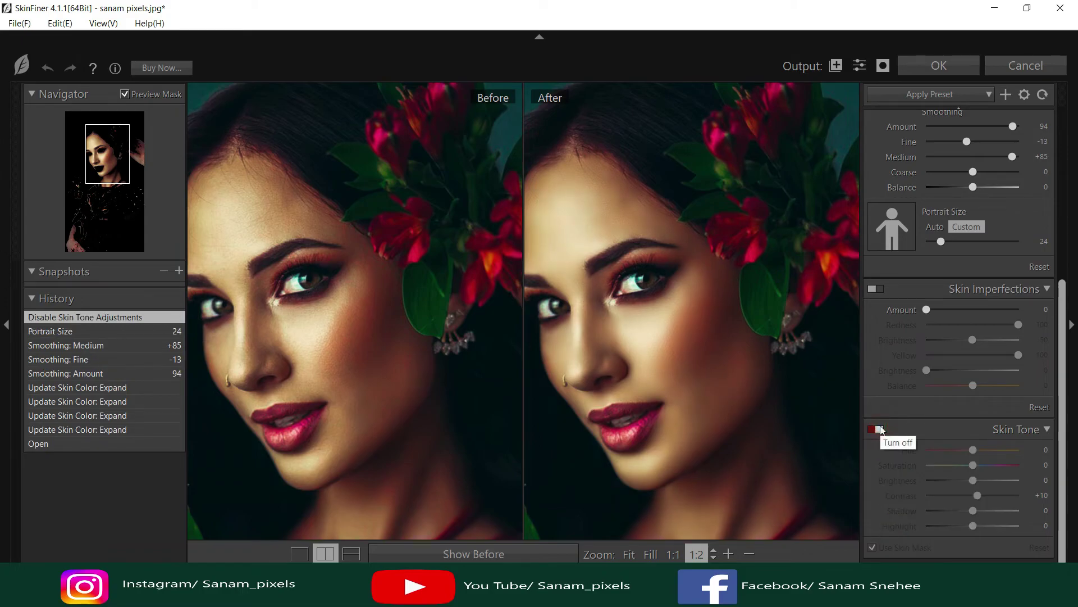
scroll(759, 376, down, 1)
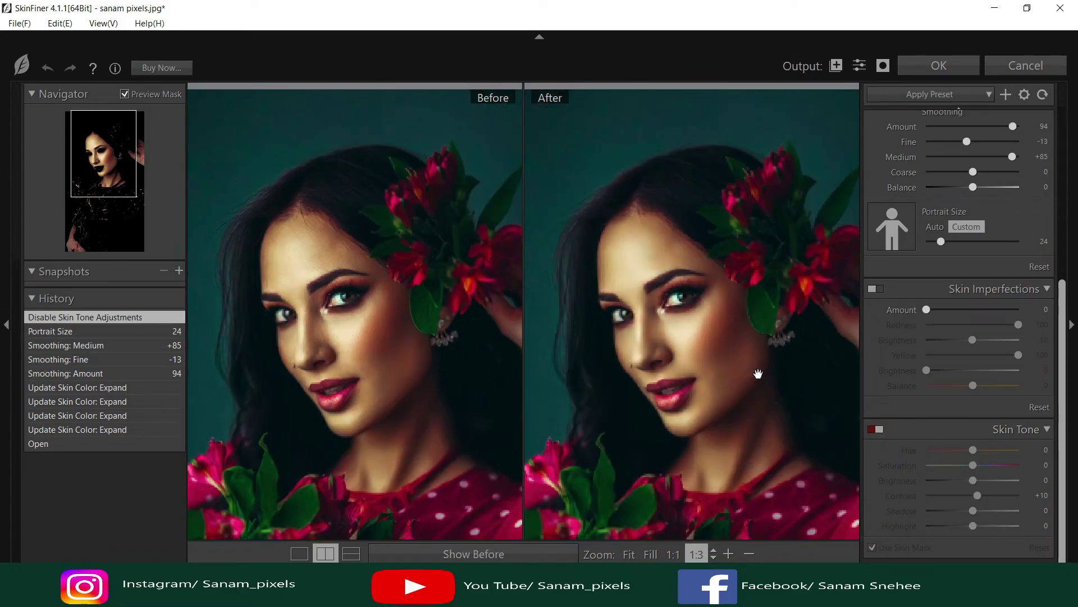
click(957, 66)
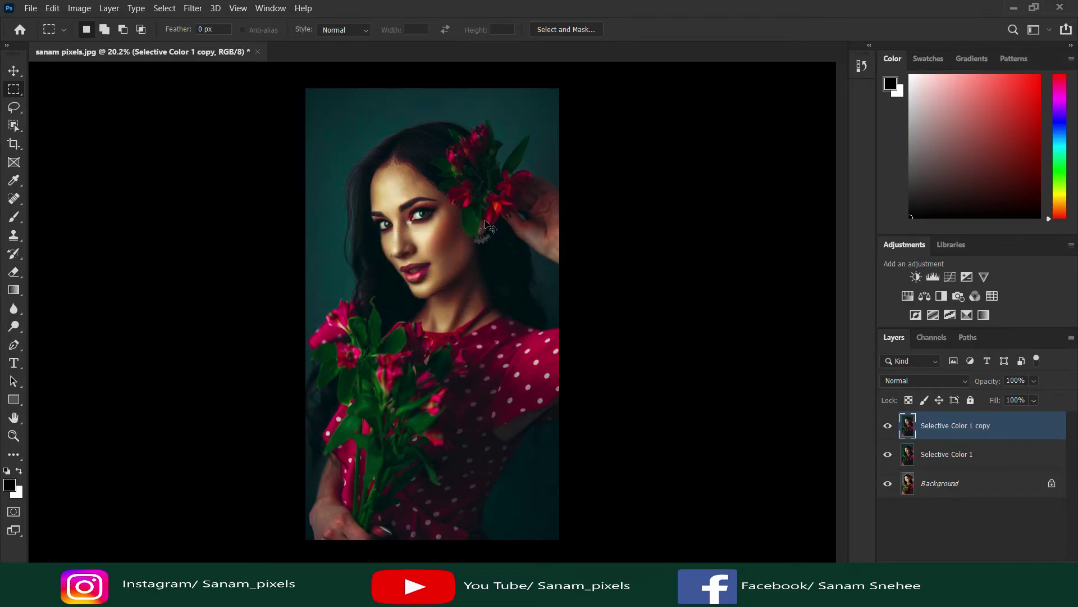
Merge the Selective Color 1 copy and Selective Color 1 layers into one layer
shift+click(967, 454)
right_click(968, 454)
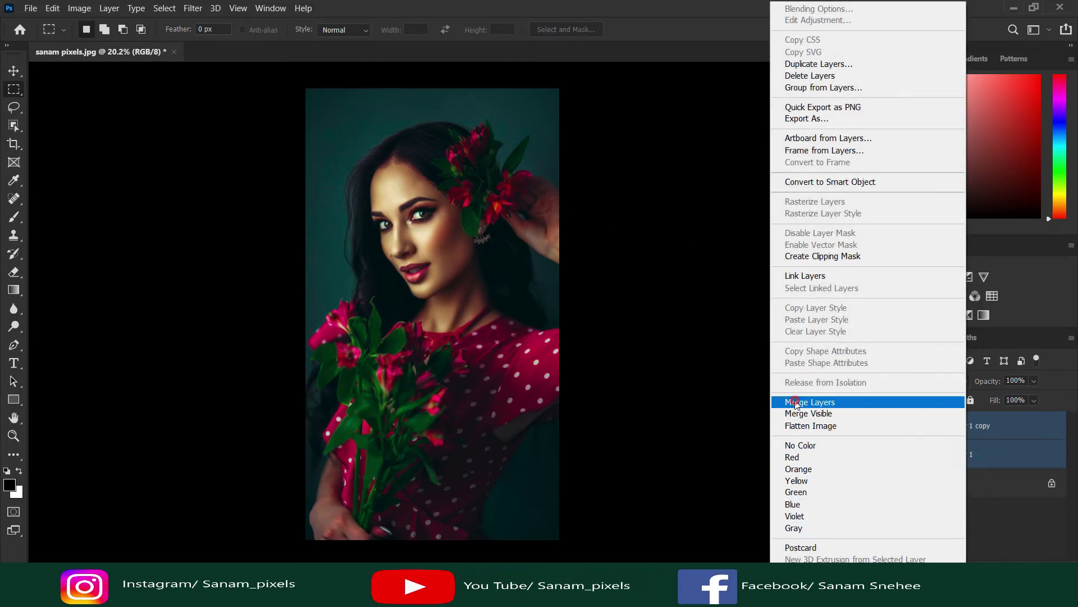
click(793, 402)
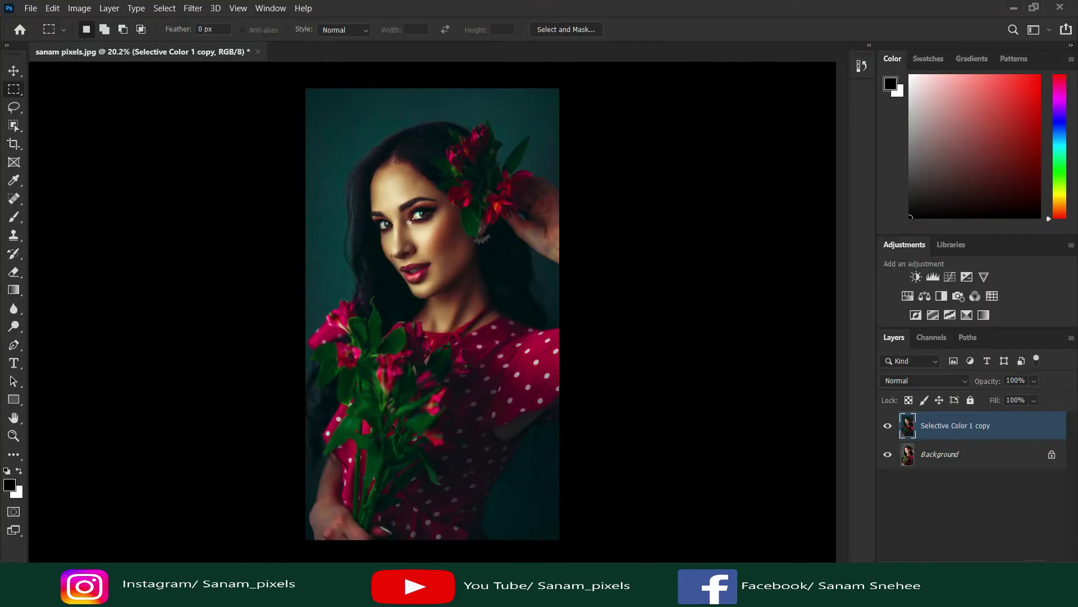
On a new layer, draw foreground-to-transparent gradients inward from the portrait's lower corners: sampled dark teal at the right, dark maroon sampled from the dress at the left
key(ctrl+shift+alt+n)
click(13, 293)
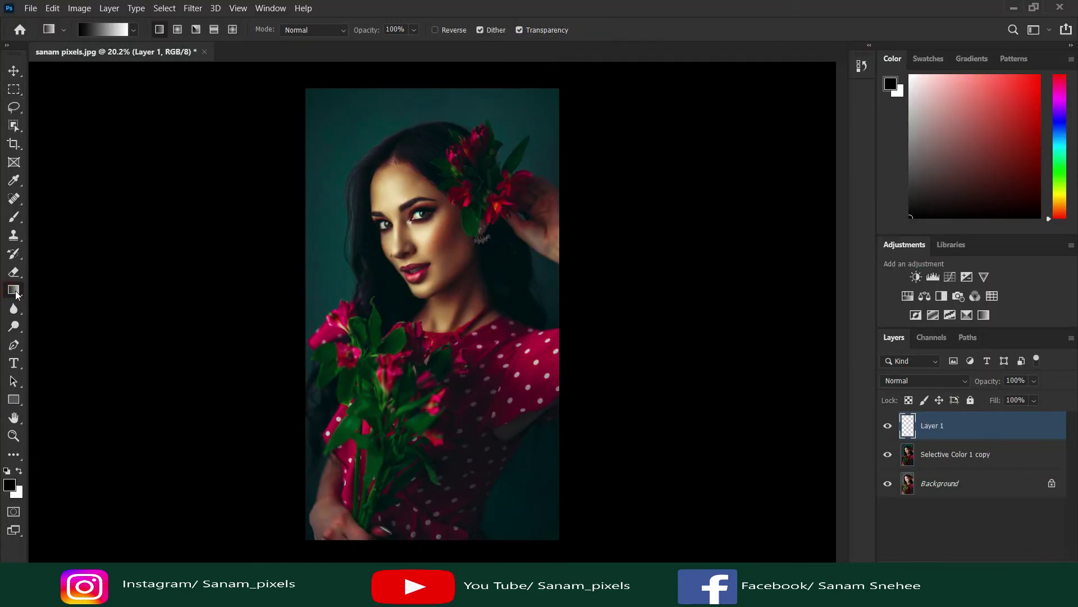
click(136, 30)
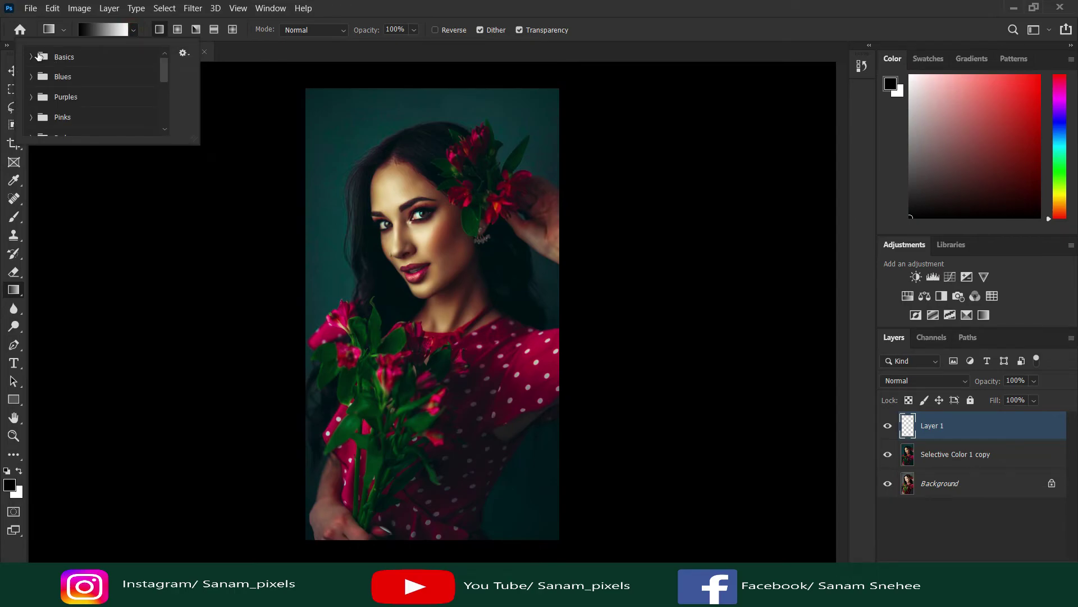
click(32, 56)
click(70, 75)
click(271, 8)
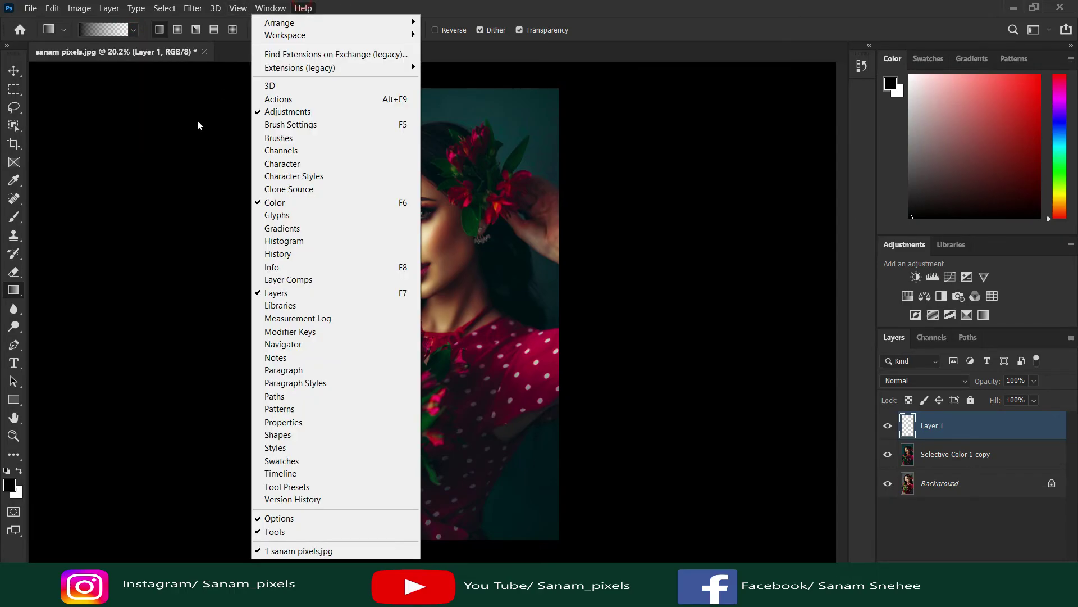
click(635, 5)
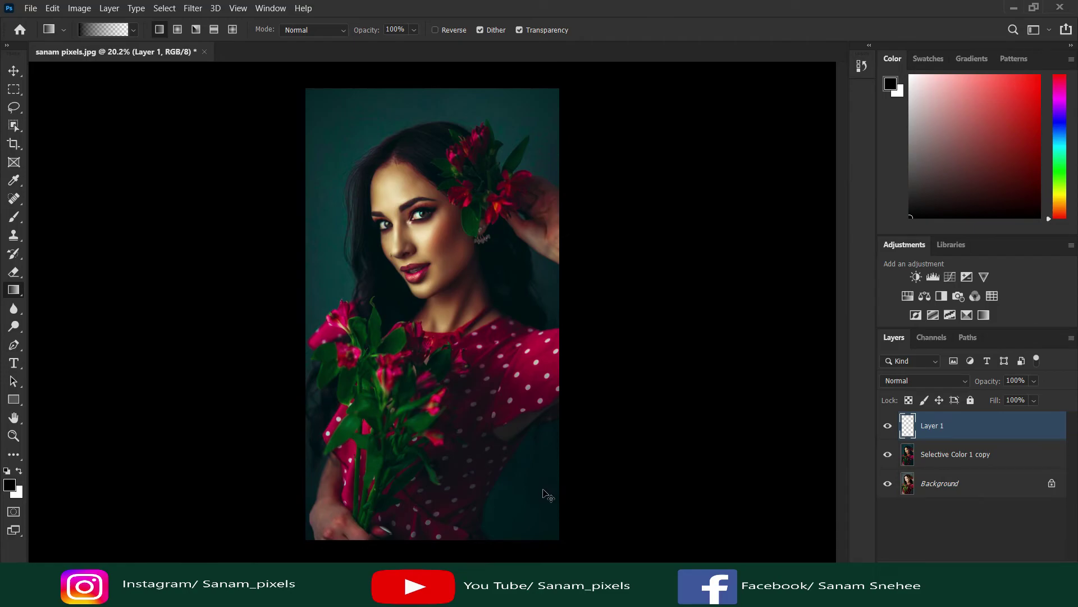
alt+click(526, 507)
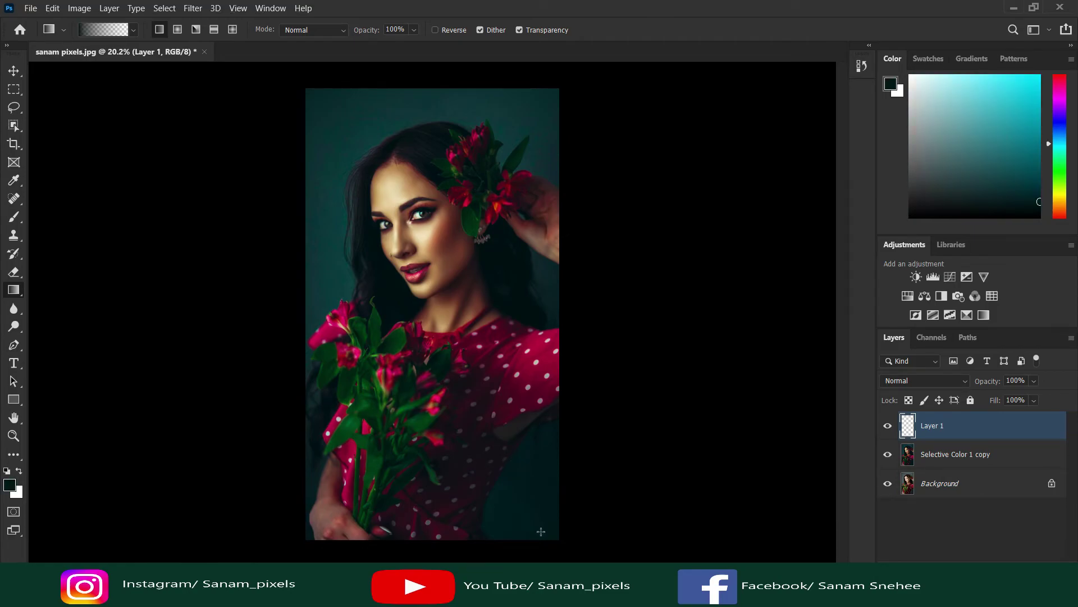
drag(559, 541, 440, 366)
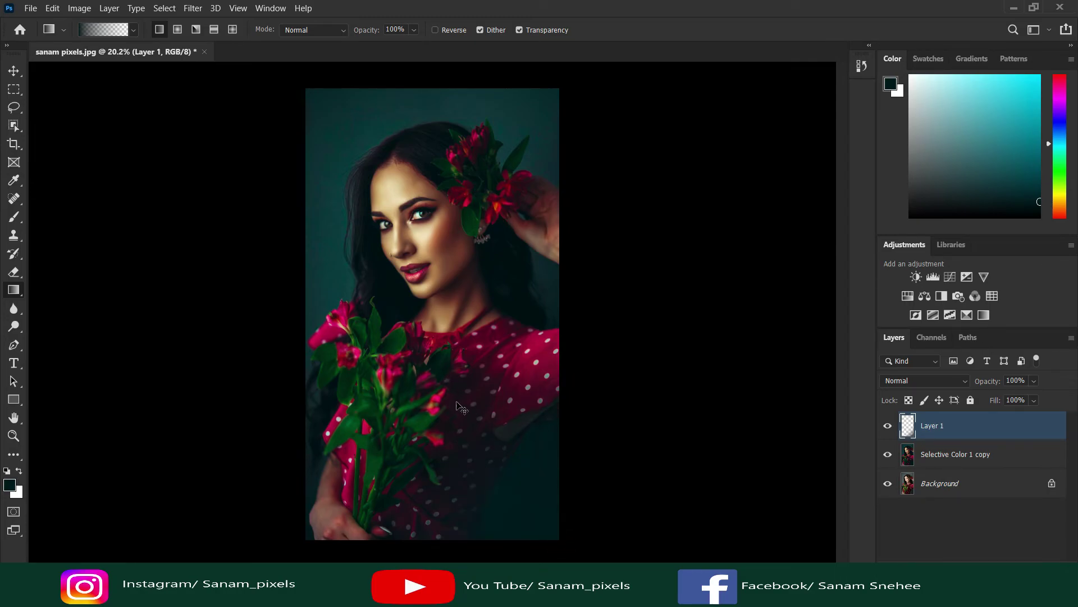
alt+click(508, 410)
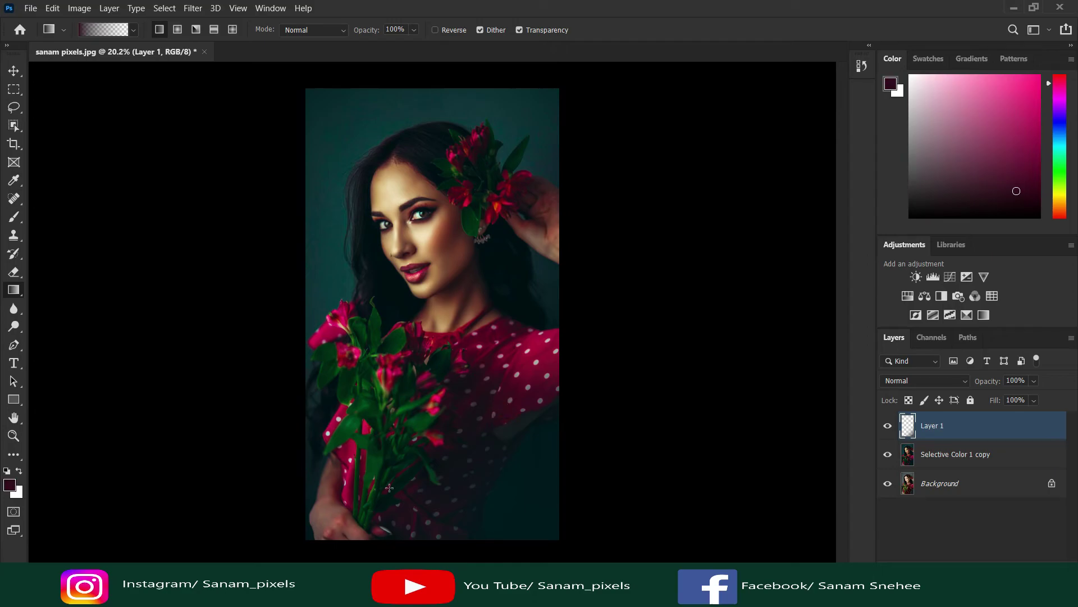
mouse_move(306, 535)
mouse_down()
mouse_move(393, 452)
mouse_move(431, 380)
mouse_up()
Preview other blend modes for the gradient layer, keep Normal, and lower its opacity to 76%
click(924, 381)
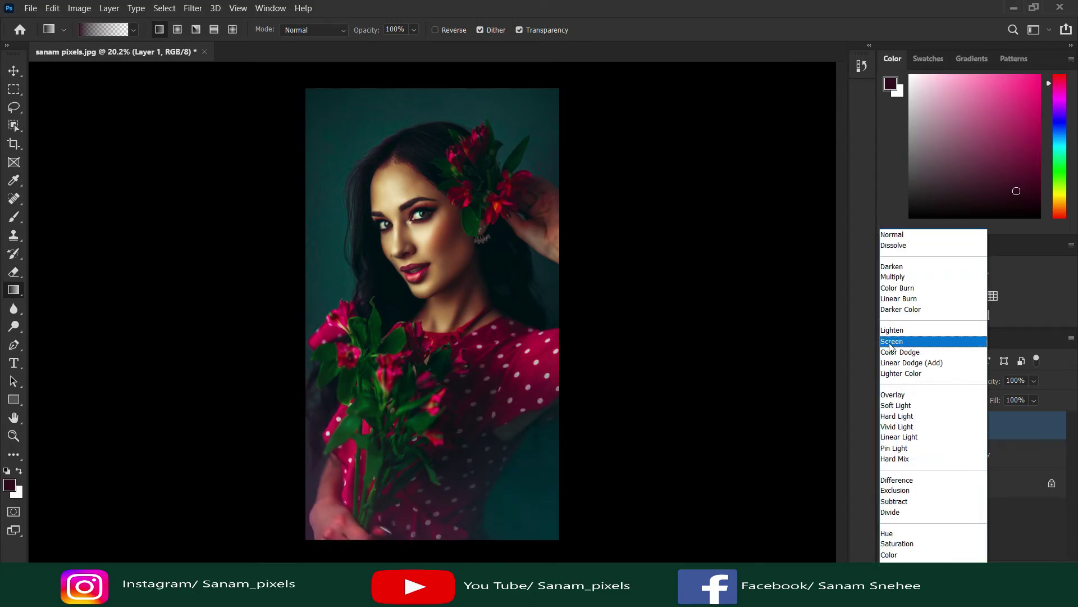
click(896, 234)
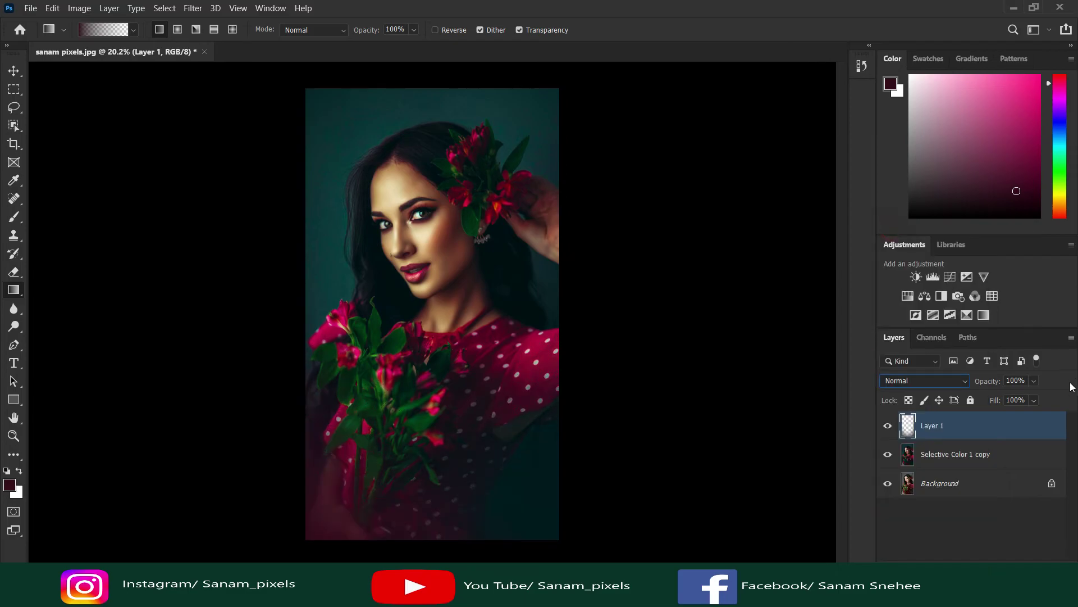
click(1034, 382)
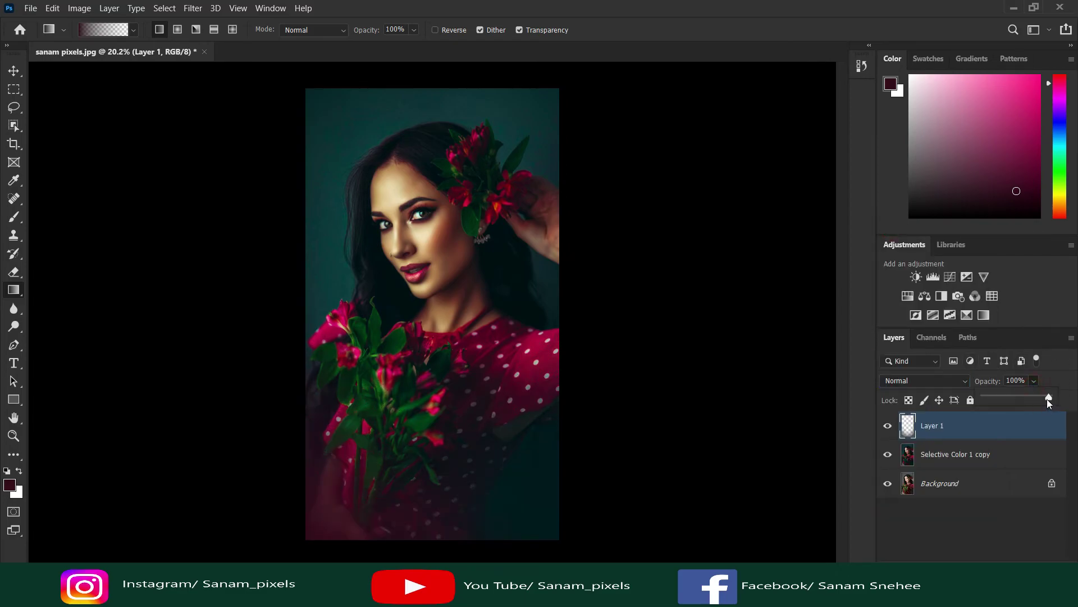
mouse_move(1022, 400)
mouse_down()
mouse_move(1013, 400)
mouse_move(1036, 406)
mouse_up()
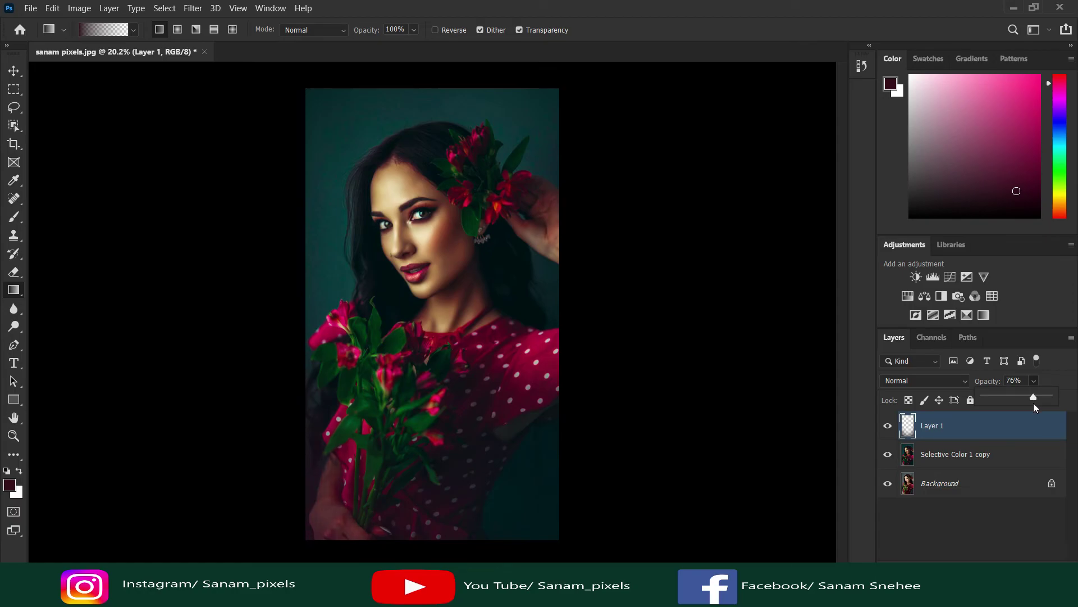
Apply a Gaussian Blur with a 4.9-pixel radius to the gradient layer
click(193, 8)
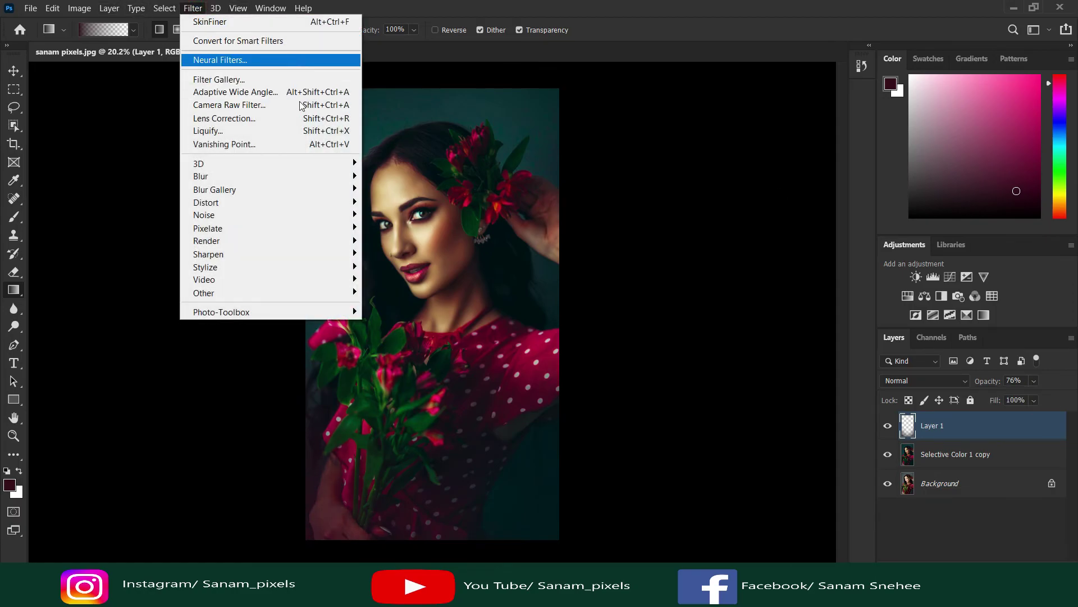
mouse_move(308, 176)
click(394, 228)
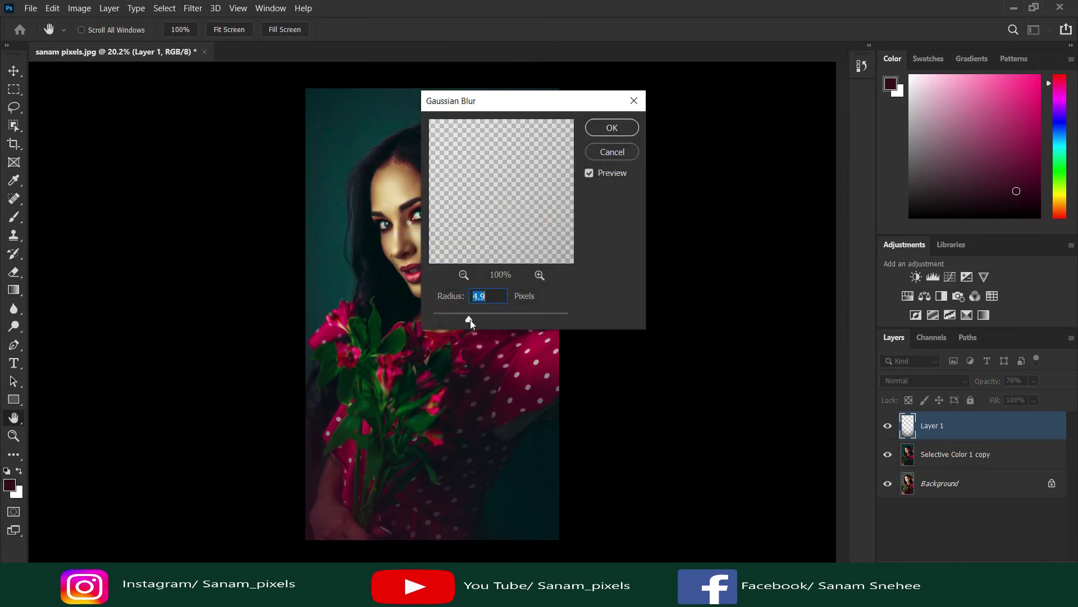
click(611, 132)
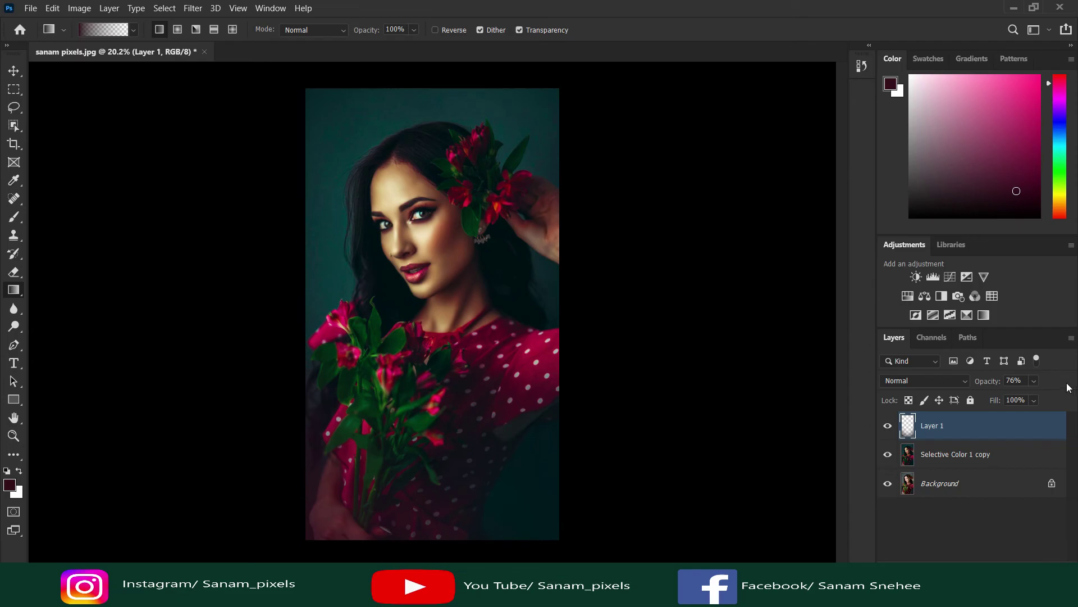
Set the gradient layer's opacity to 57% and compare the portrait with and without it
drag(1038, 397, 1034, 396)
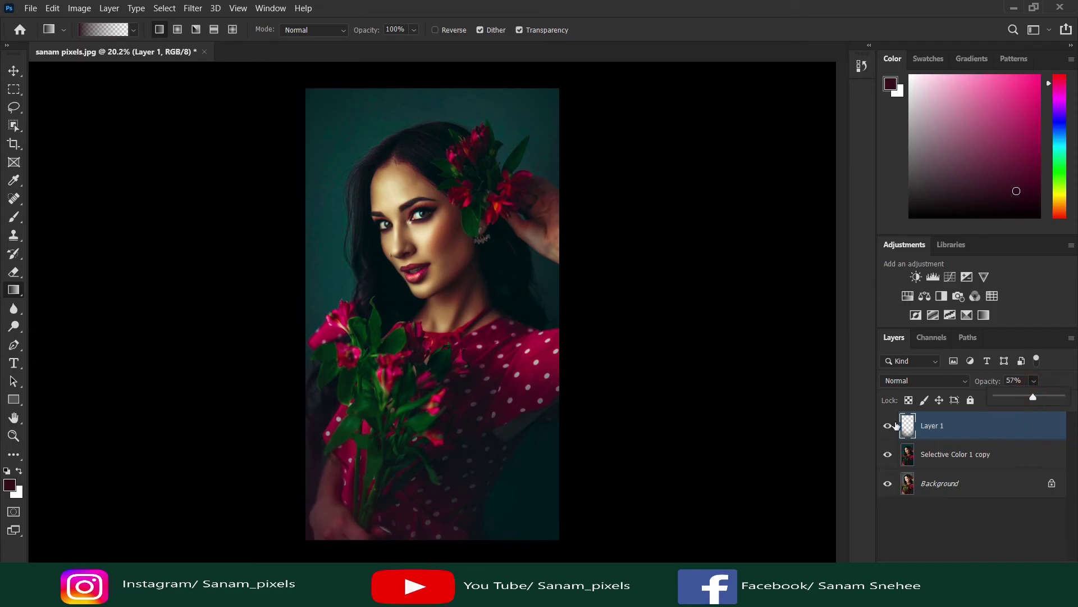
click(887, 427)
click(887, 427)
Merge the Layer 1 and Selective Color 1 copy layers, and duplicate the merged layer
shift+click(958, 455)
right_click(959, 455)
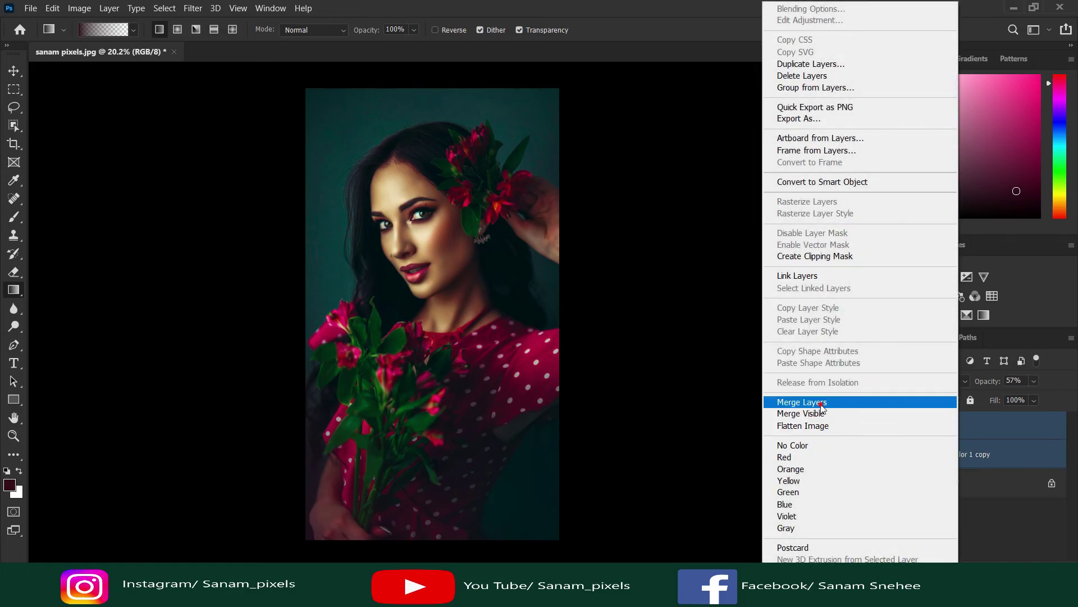
click(893, 400)
drag(945, 442, 959, 553)
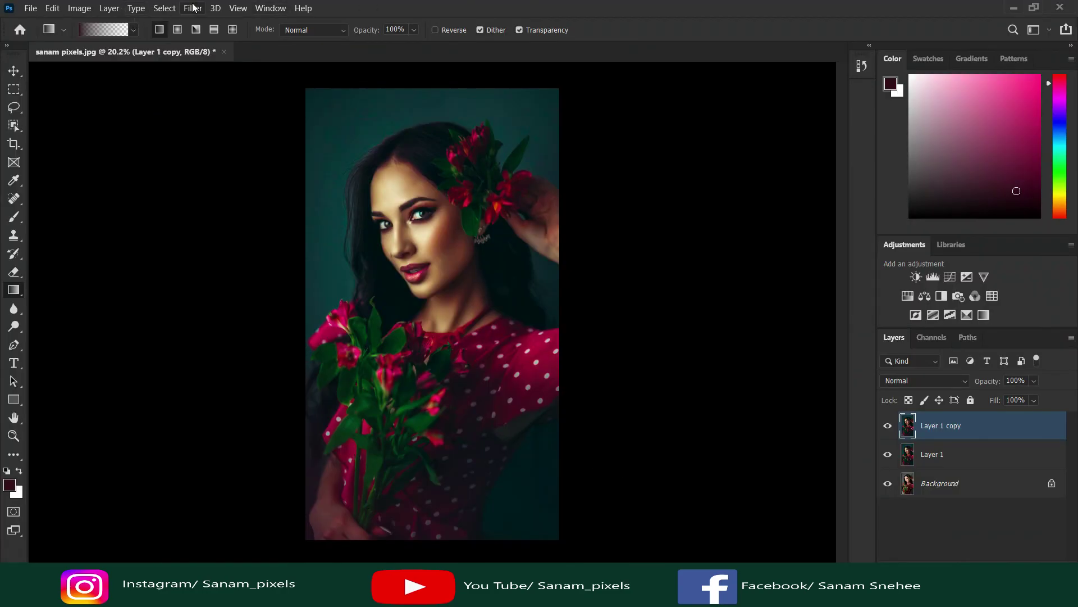
Apply a High Pass filter with a radius of about 3 pixels to the Layer 1 copy layer
click(193, 7)
mouse_move(269, 289)
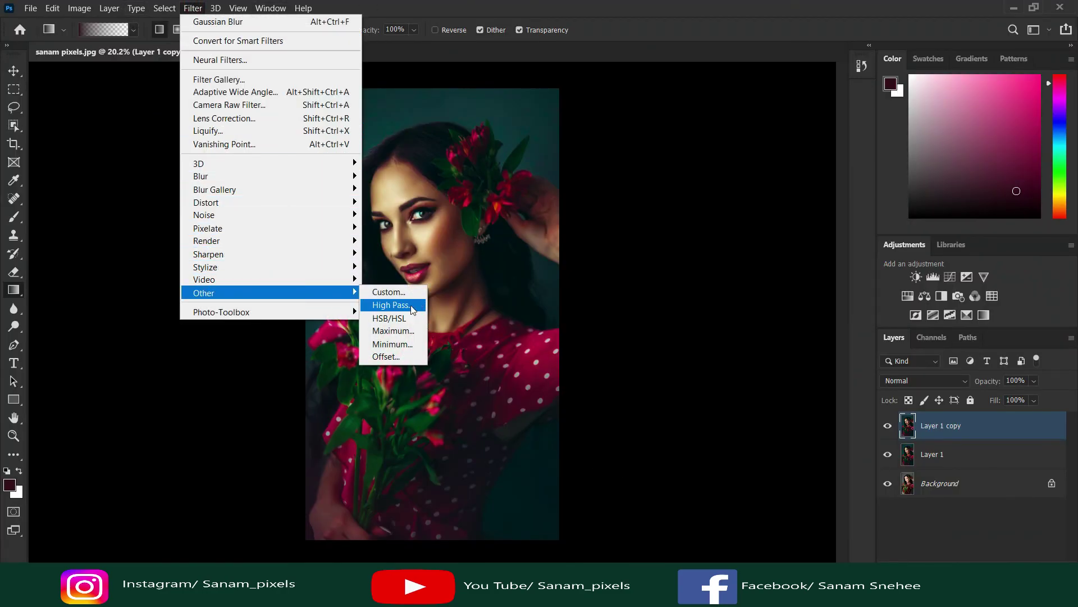
click(387, 306)
drag(513, 101, 661, 101)
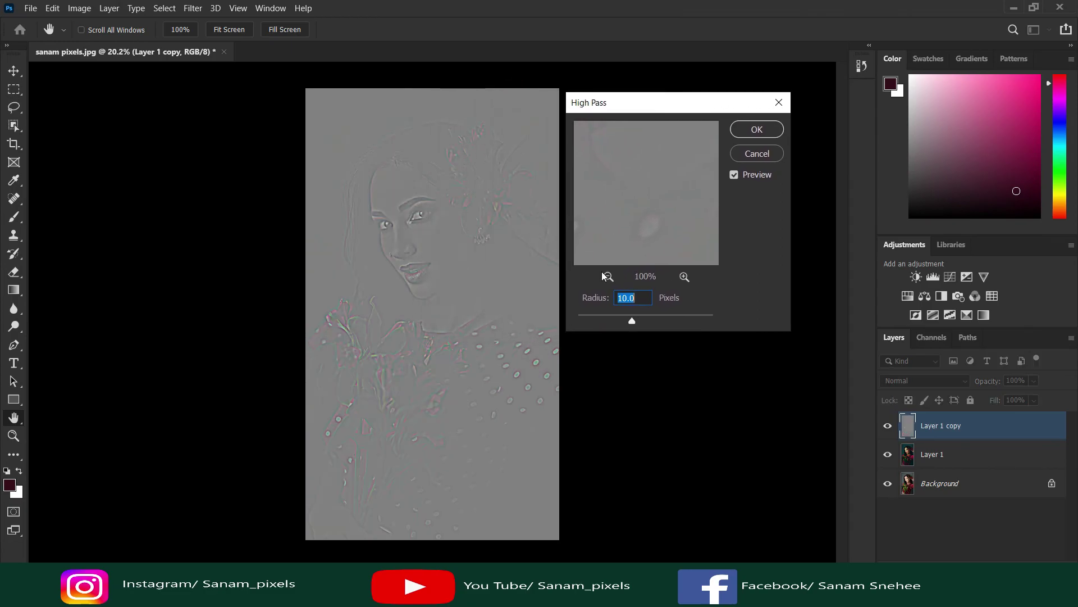
drag(633, 324, 602, 324)
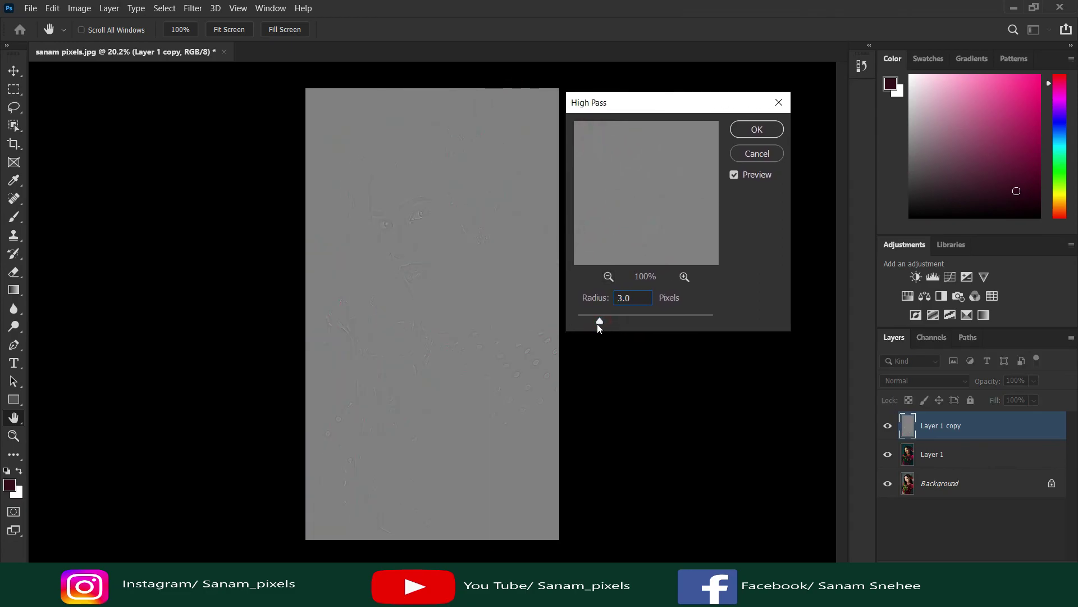
click(743, 133)
key(g)
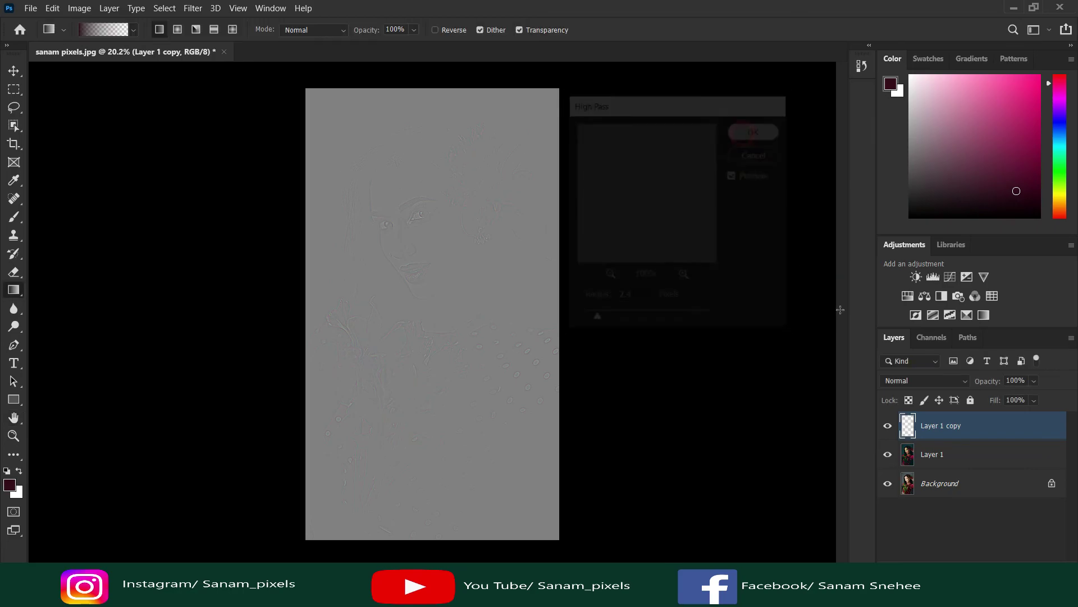
Set the High Pass layer's blend mode to Overlay and inspect the sharpening on the face up close
click(905, 385)
click(927, 393)
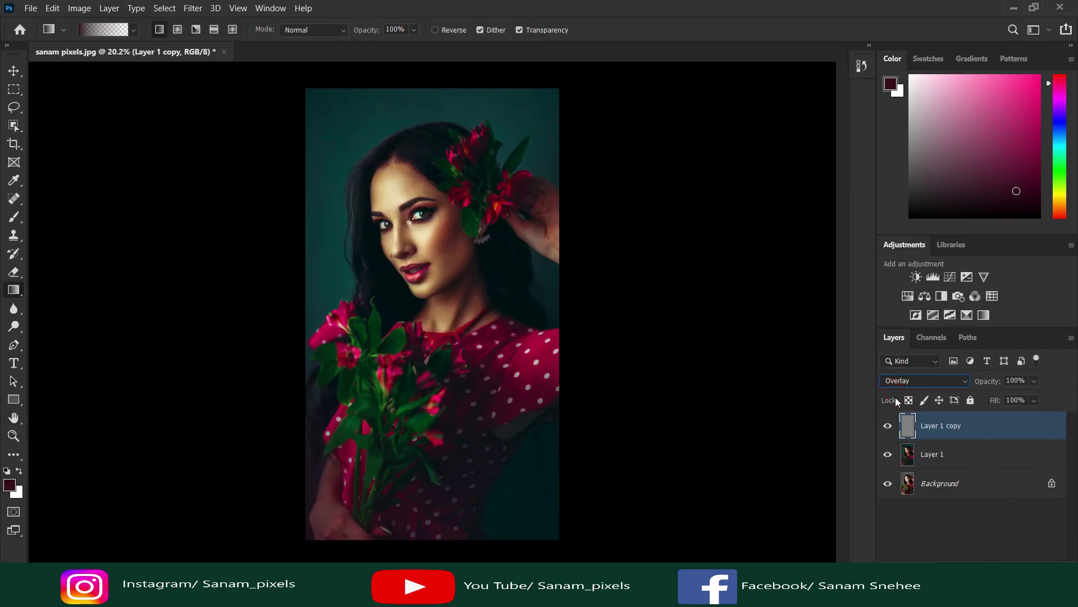
click(967, 541)
scroll(387, 219, up, 5)
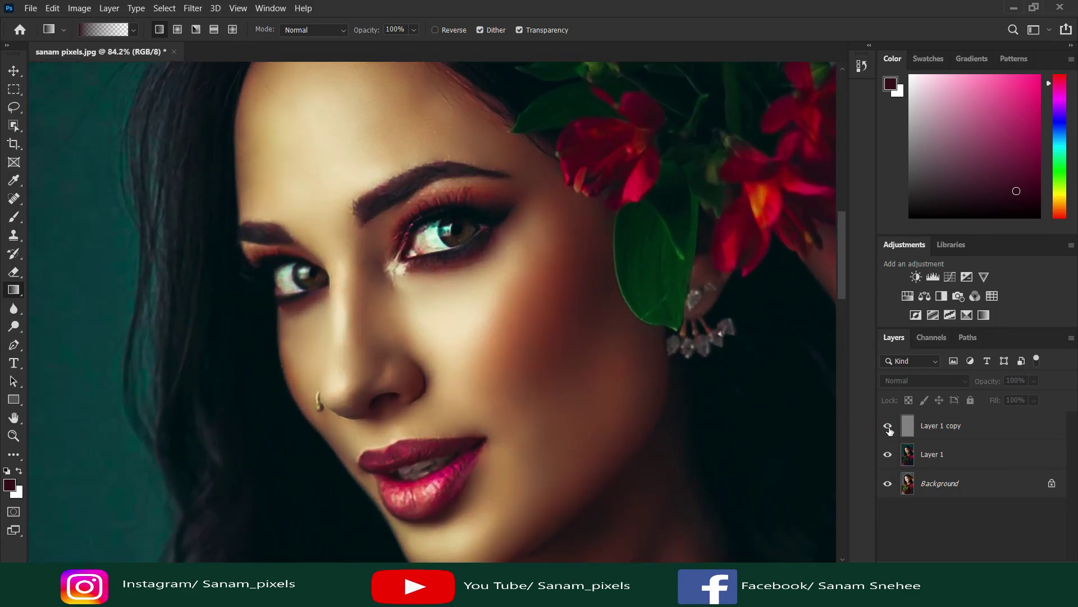
scroll(579, 268, down, 5)
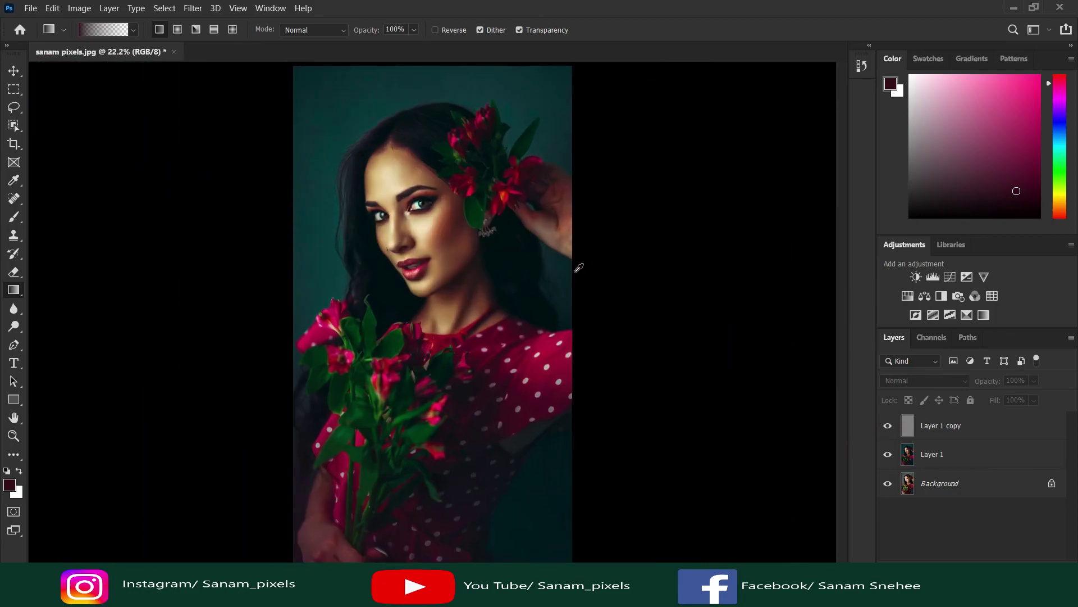
Merge the Layer 1 copy and Layer 1 layers and compare the finished edit with the original background
click(989, 437)
shift+click(963, 454)
right_click(967, 454)
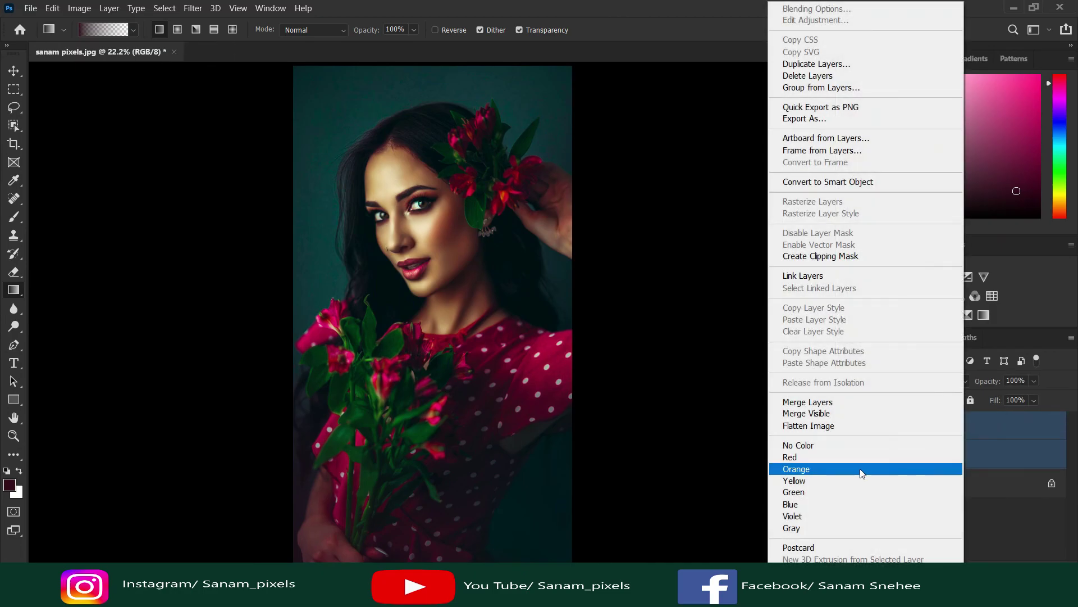
click(776, 397)
scroll(777, 397, down, 1)
click(888, 426)
click(888, 427)
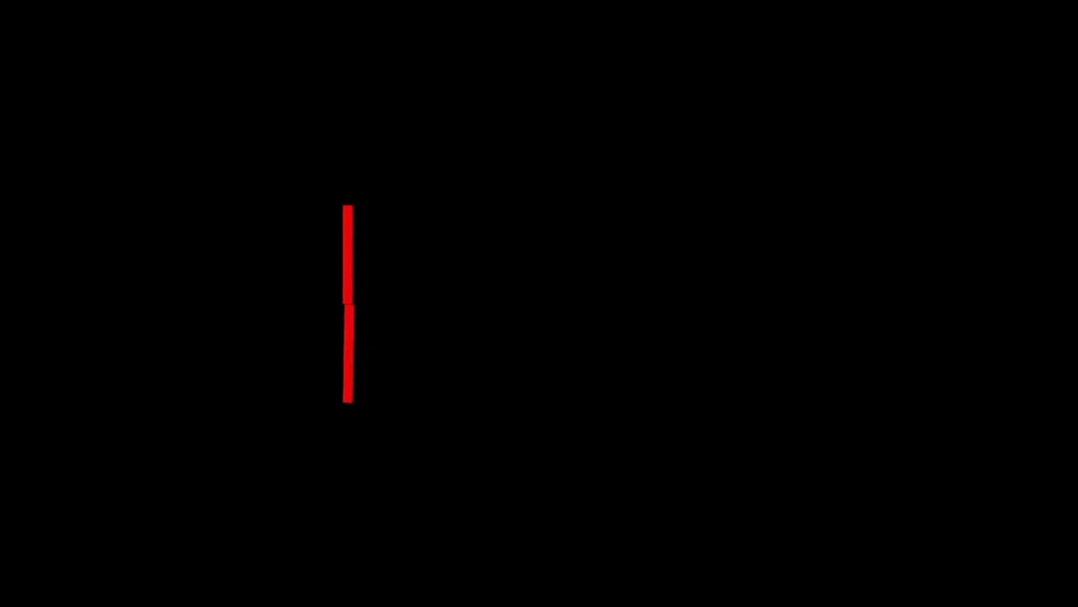